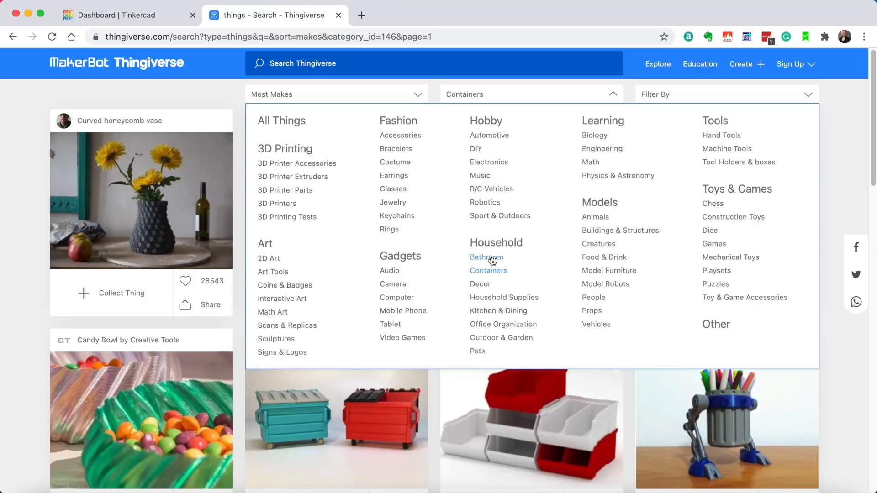
Step: Filter the things to the Bathroom household category and browse the most-made designs
click(492, 260)
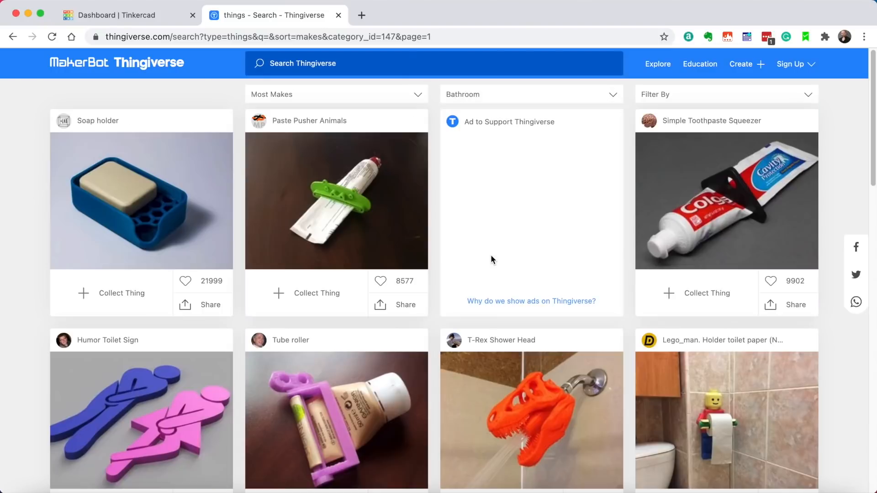
scroll(491, 259, down, 1)
scroll(491, 259, down, 3)
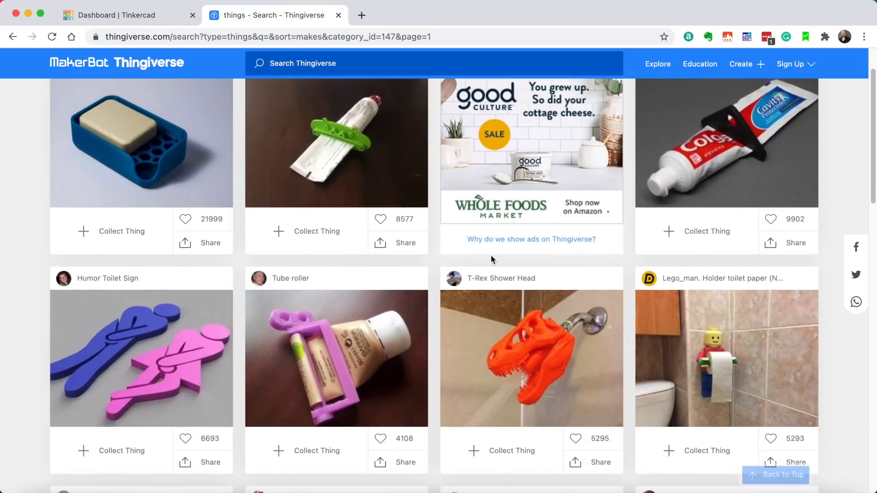
scroll(449, 302, down, 12)
scroll(452, 302, down, 9)
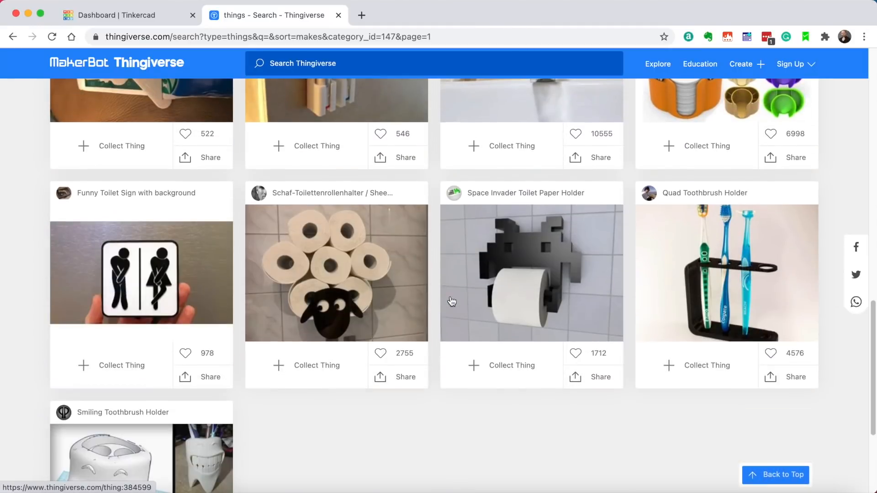
scroll(452, 300, up, 13)
scroll(452, 297, up, 11)
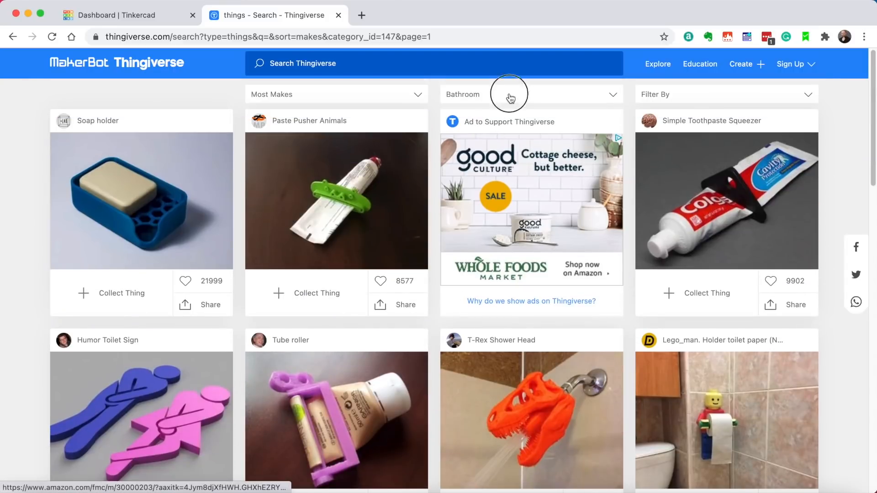
Step: Switch the category filter to Office Organization and browse its most-made designs
click(510, 98)
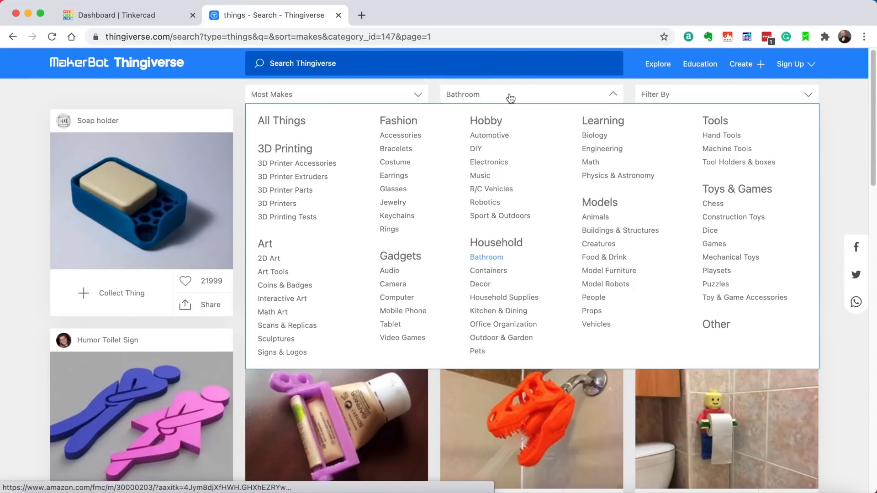
click(525, 325)
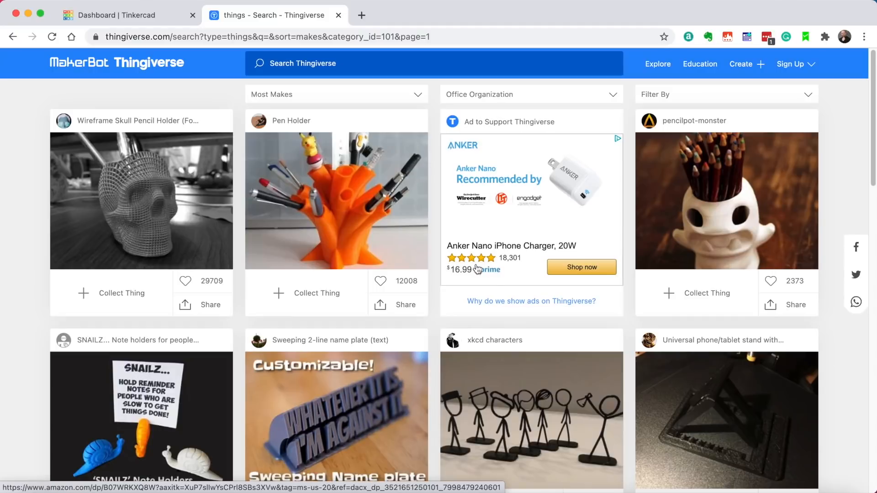
scroll(493, 288, down, 5)
scroll(493, 288, down, 18)
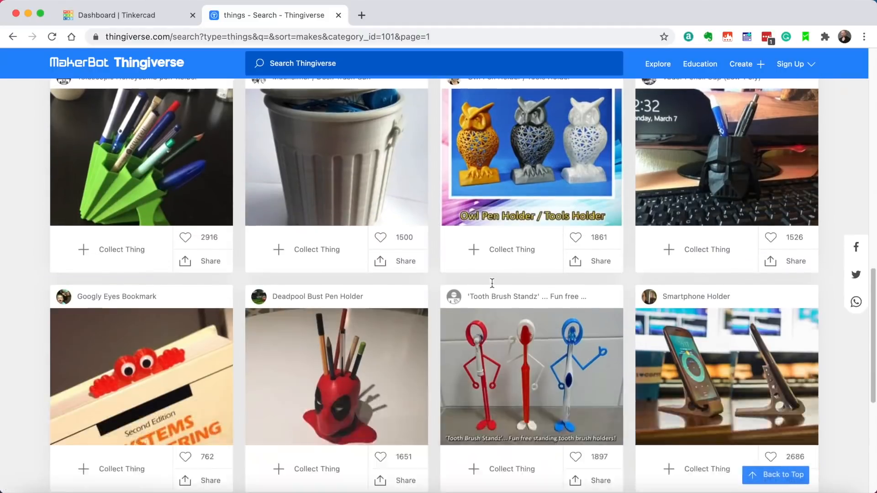
scroll(492, 282, up, 20)
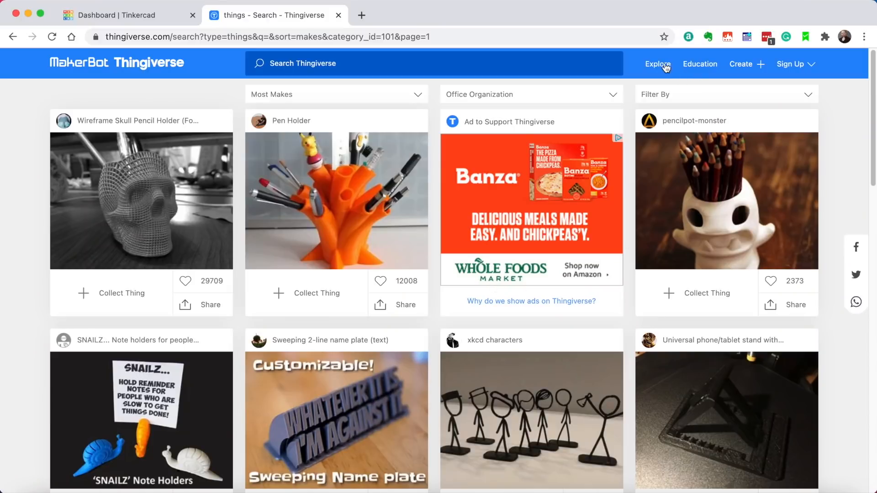
Step: List the Customizable Things and browse the popular designs from the last 30 days
click(666, 68)
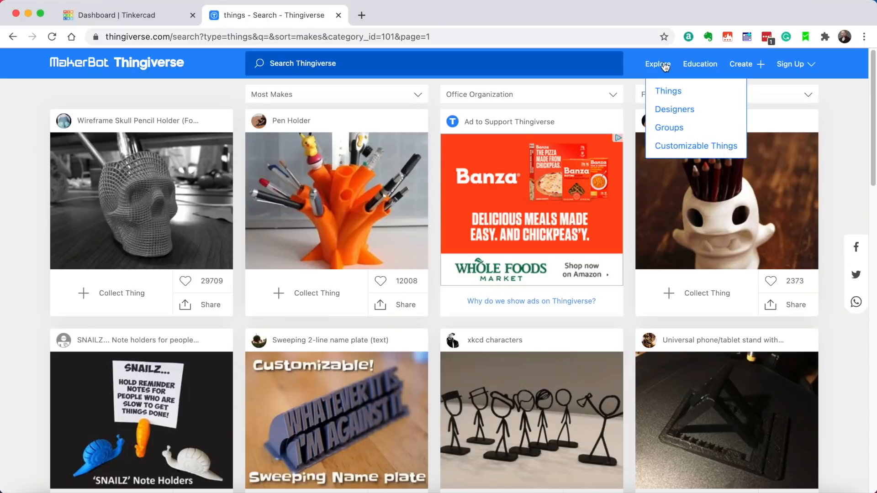
click(669, 147)
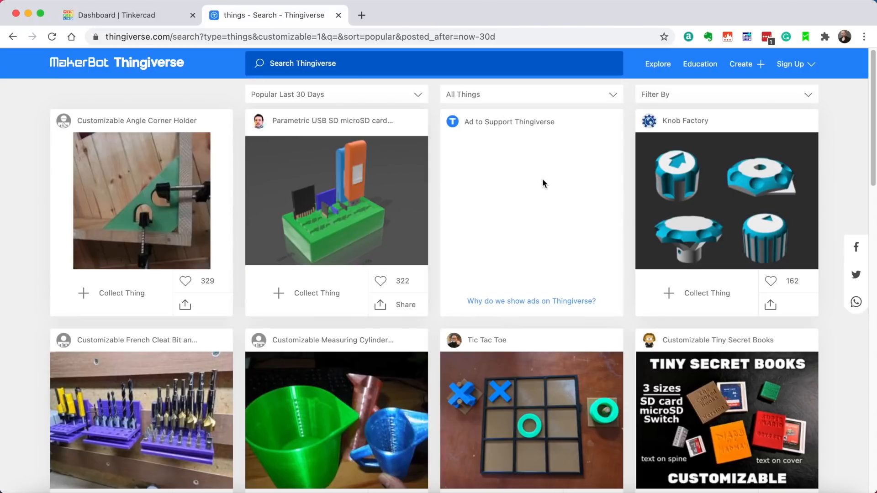
scroll(542, 183, down, 6)
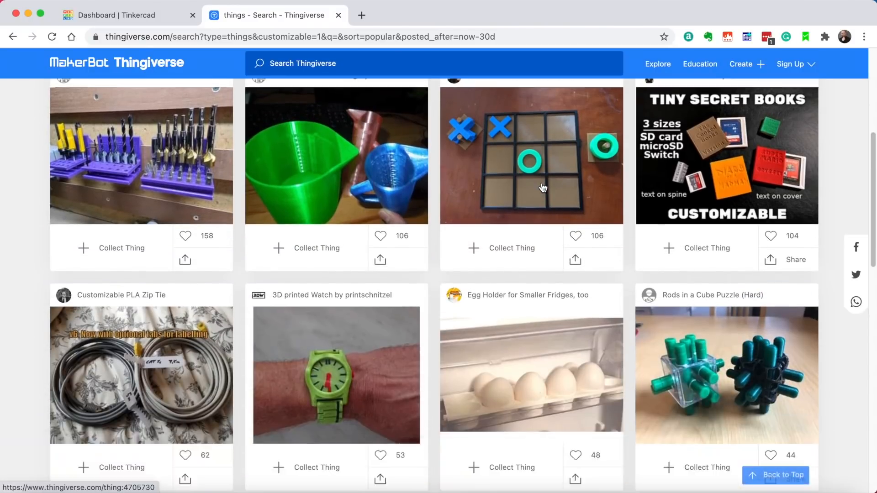
scroll(542, 187, down, 13)
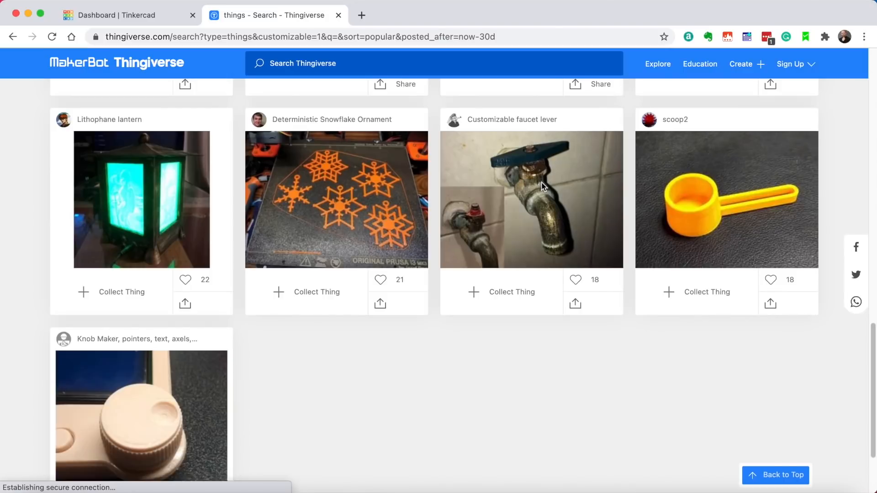
scroll(548, 175, up, 1)
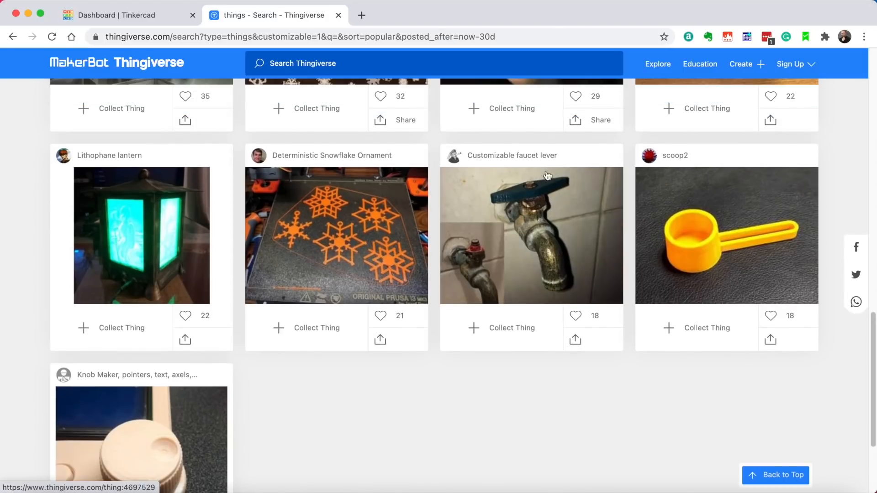
Step: Open the scoop2 design and download its scoop2.scad file
click(698, 225)
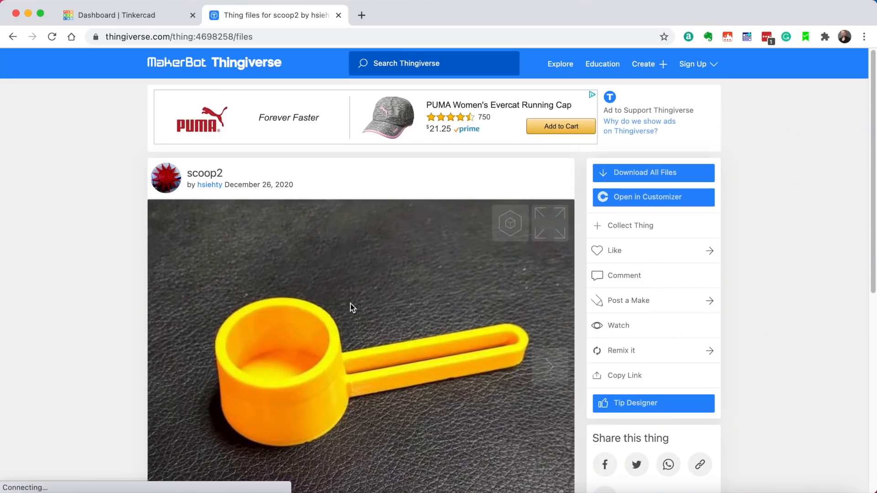
scroll(352, 307, down, 7)
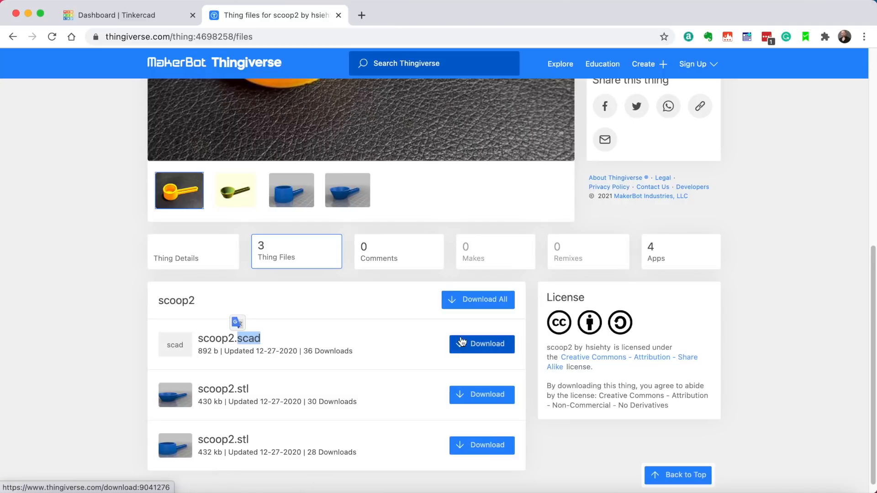
click(500, 347)
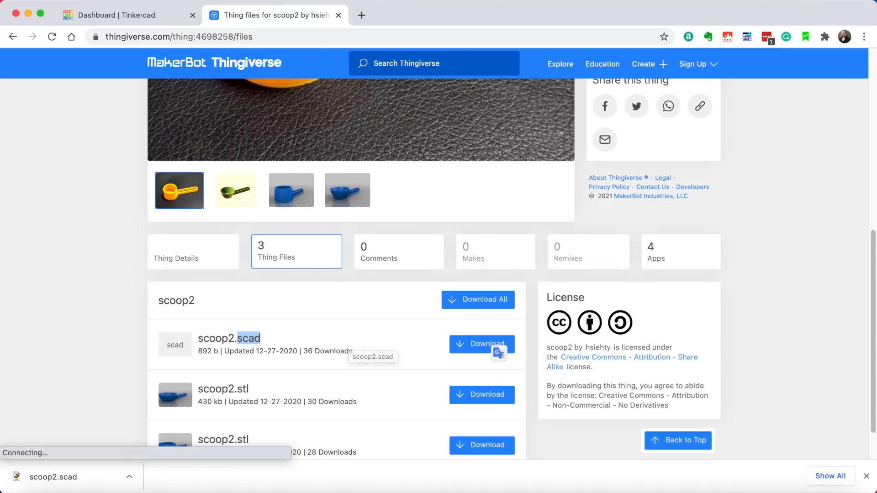
Step: Open openscad.org in a new browser tab and look over the OpenSCAD download offer
click(361, 15)
text(opensc)
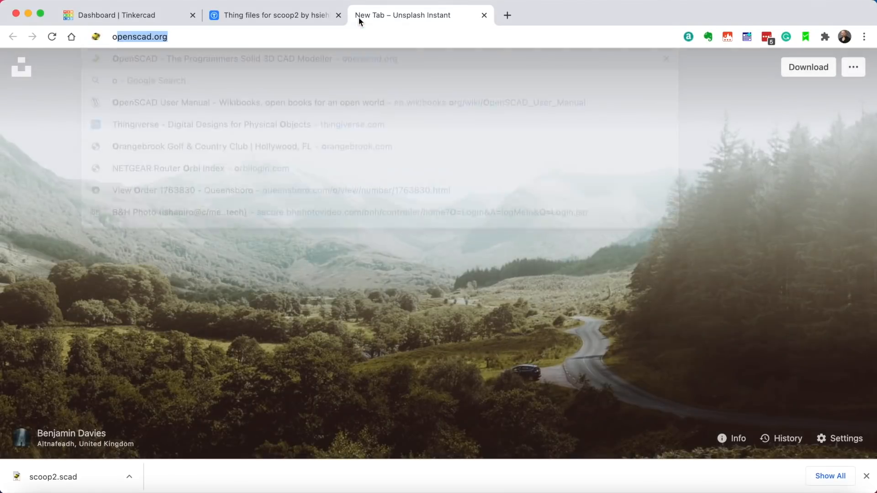
text(ad.c)
key(BackSpace)
key(BackSpace)
text(org)
key(Return)
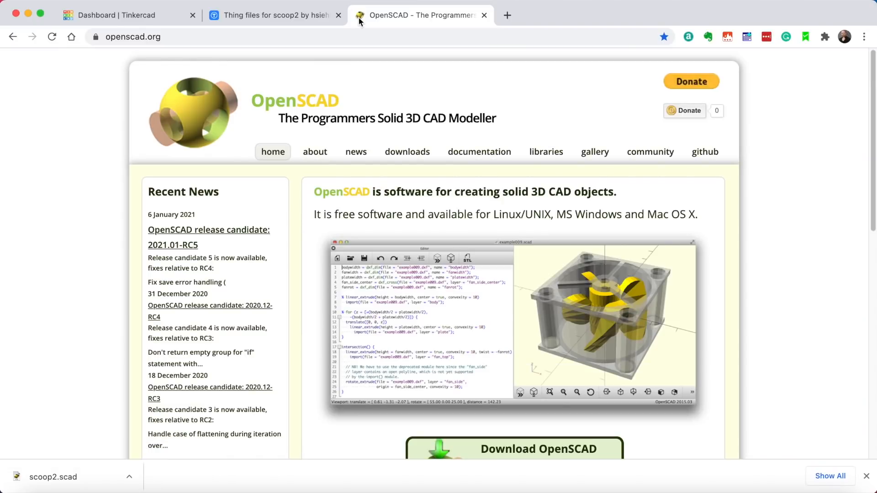
scroll(424, 111, down, 3)
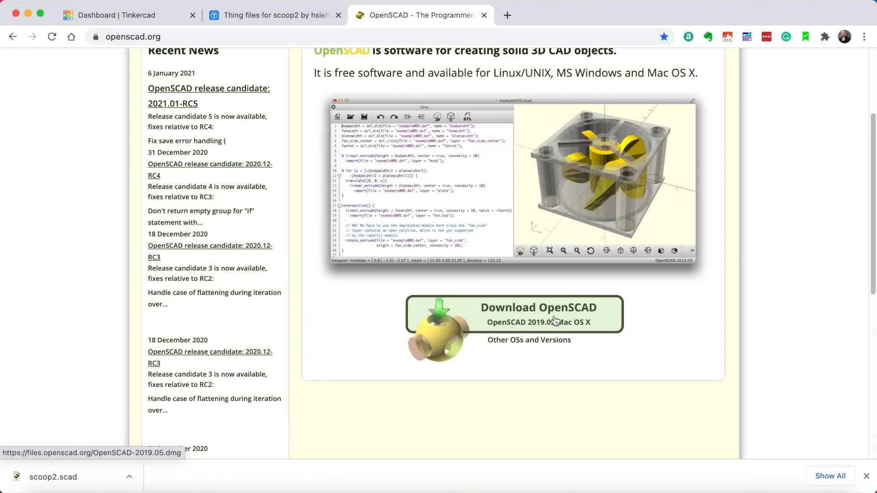
scroll(503, 290, up, 3)
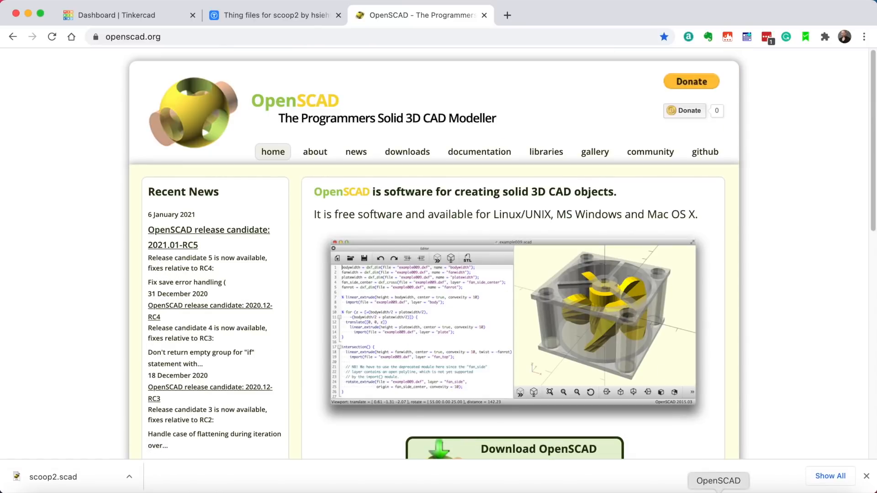
Step: Launch OpenSCAD and open scoop2.scad from the Downloads folder
click(719, 492)
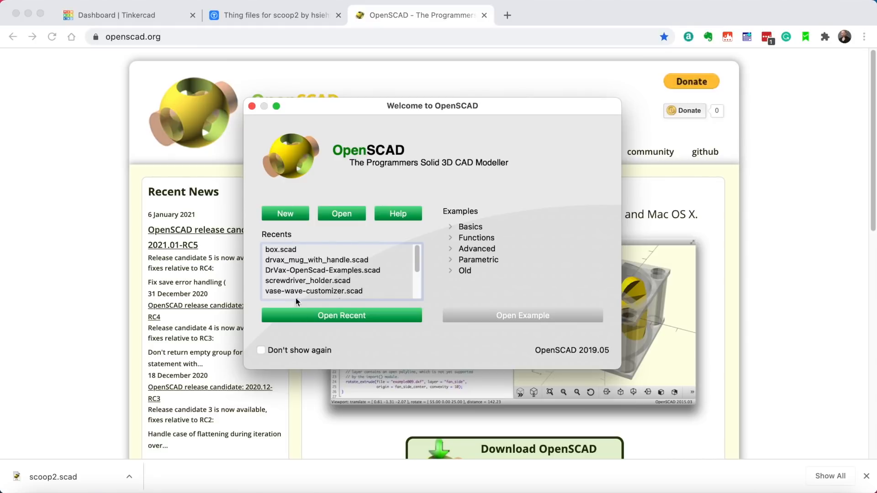
click(346, 214)
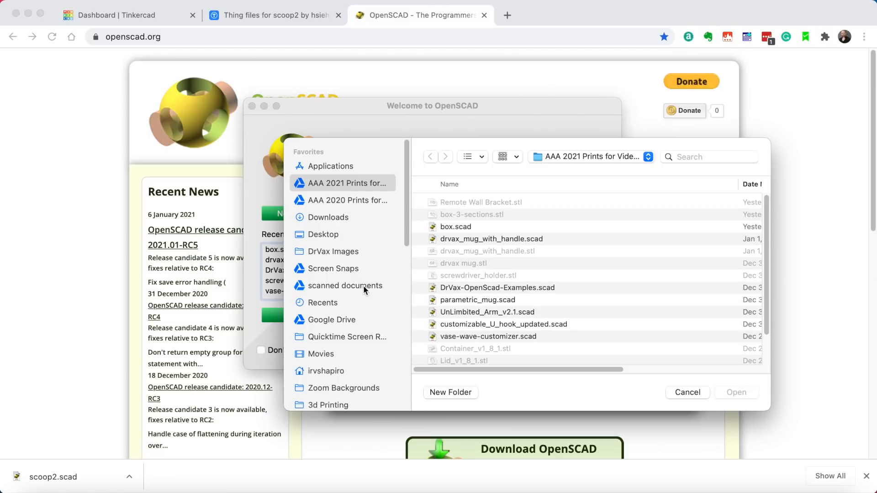
scroll(363, 286, down, 1)
click(330, 215)
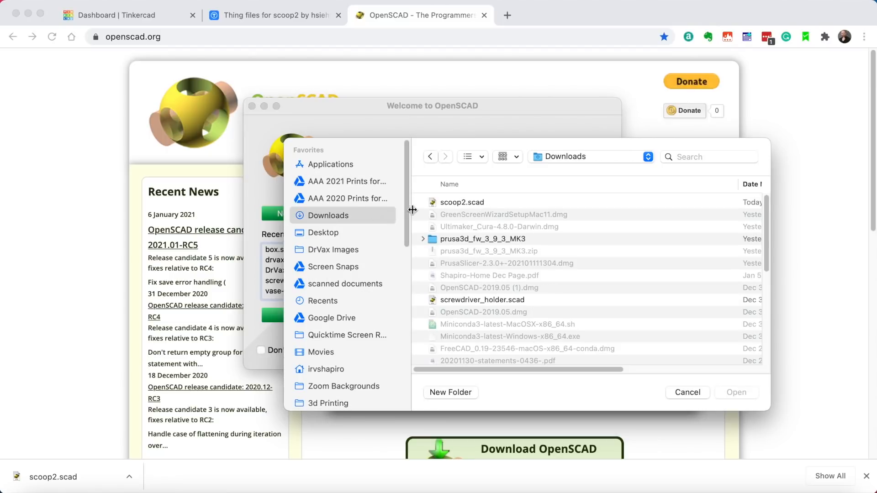
click(449, 204)
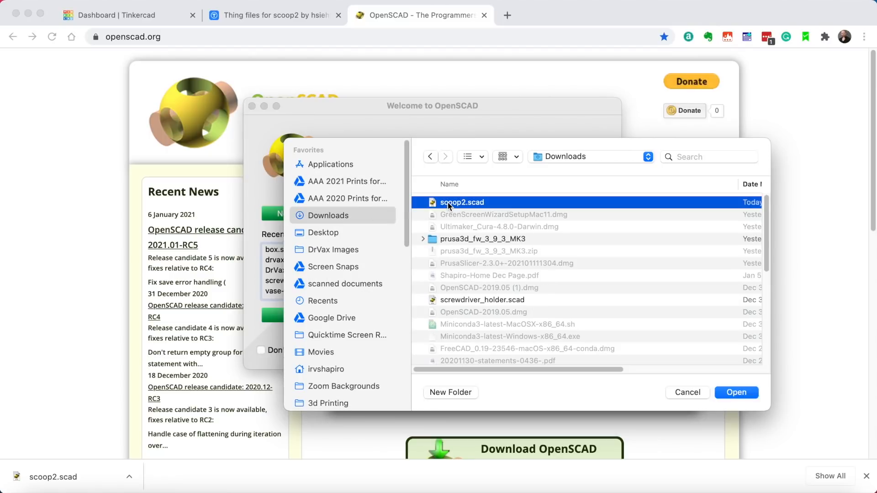
click(745, 394)
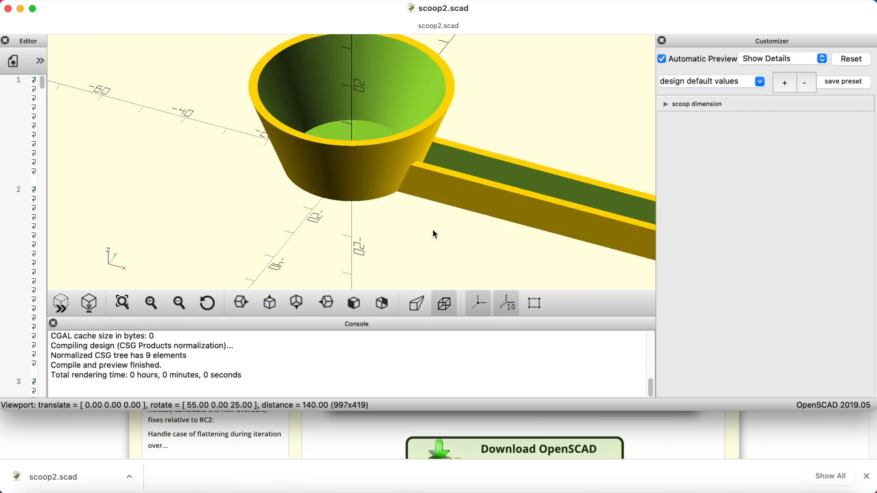
Step: Enlarge the OpenSCAD window and widen the code editor to read through the scoop's script
scroll(368, 185, down, 10)
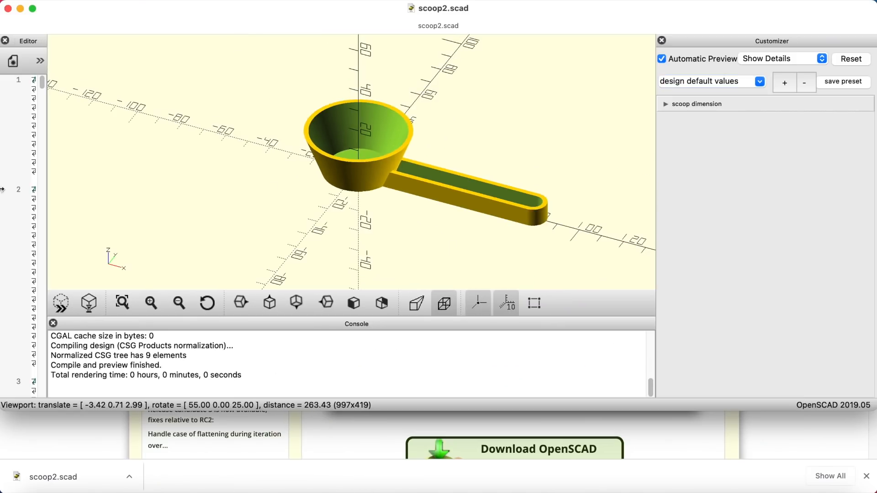
drag(46, 179, 223, 179)
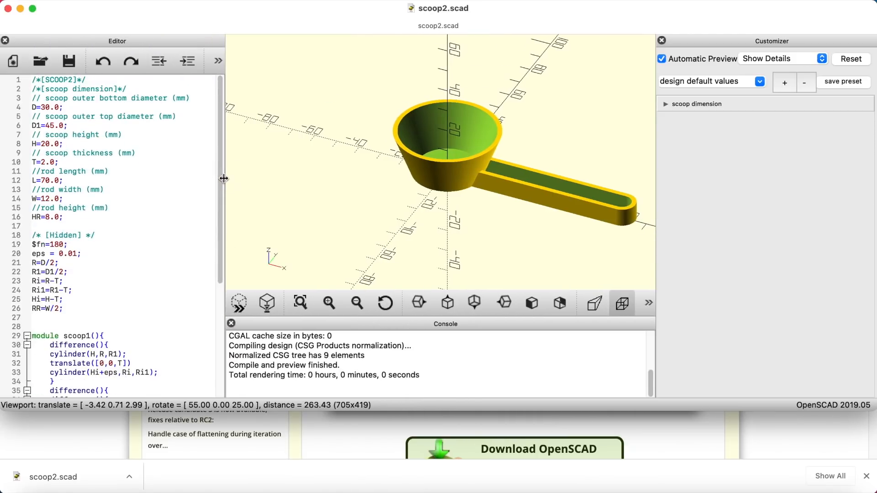
drag(872, 408, 871, 488)
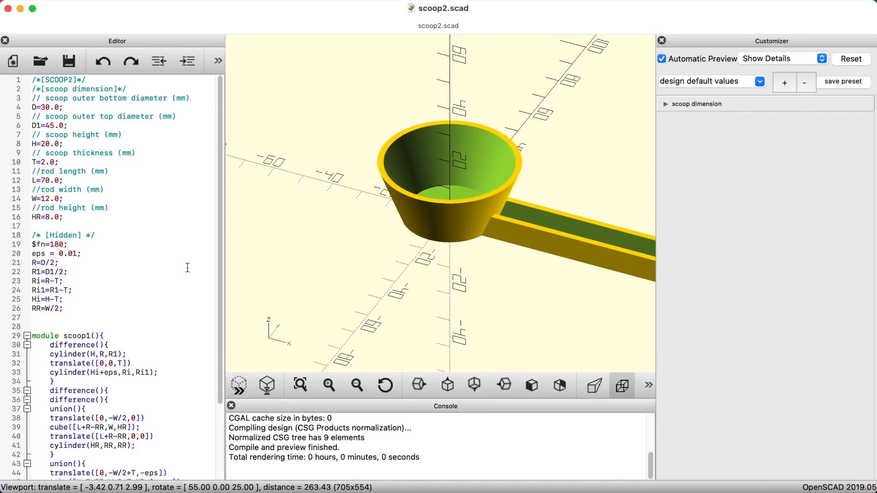
drag(225, 192, 267, 190)
scroll(138, 216, down, 5)
scroll(139, 216, up, 5)
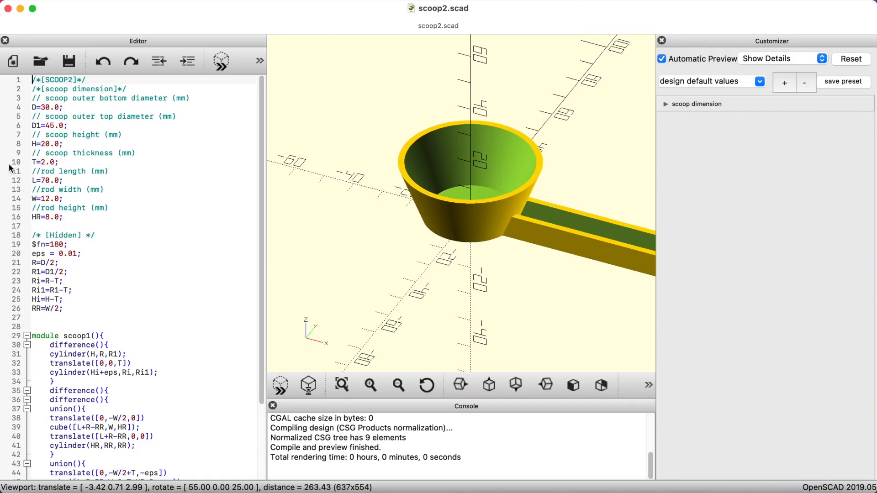
Step: Shrink the code editor to its minimum width and examine the scoop preview from different distances and angles
drag(266, 177, 3, 176)
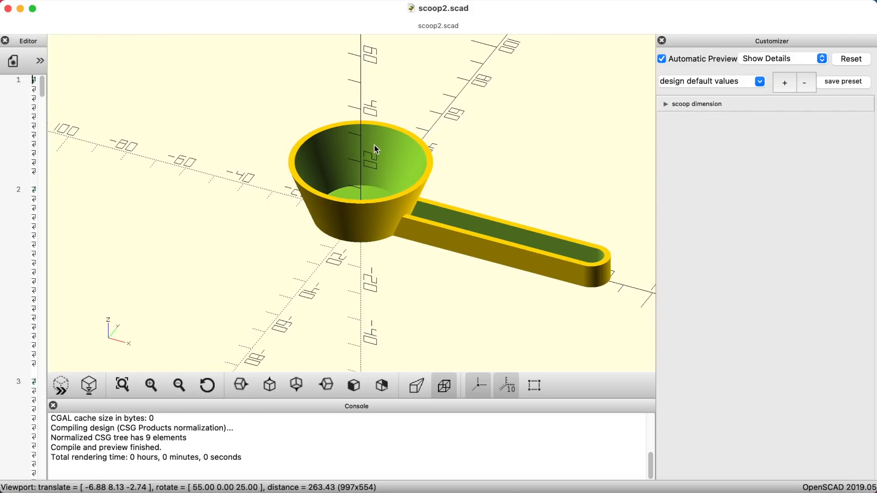
scroll(373, 145, up, 10)
scroll(374, 145, down, 15)
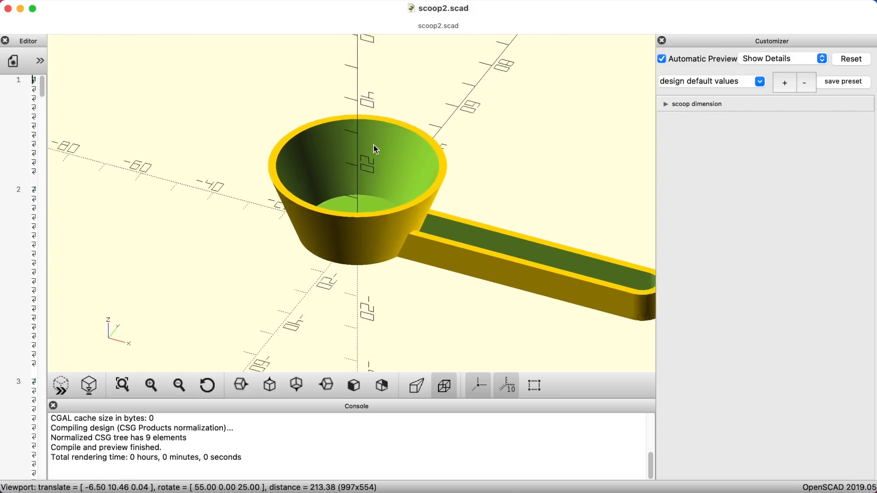
scroll(372, 143, up, 10)
scroll(372, 143, down, 8)
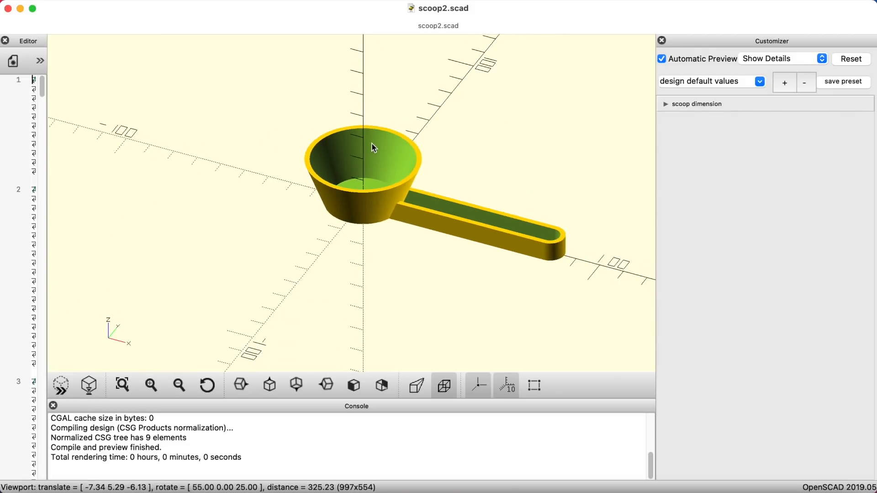
scroll(372, 144, up, 6)
scroll(371, 143, down, 2)
scroll(374, 147, up, 2)
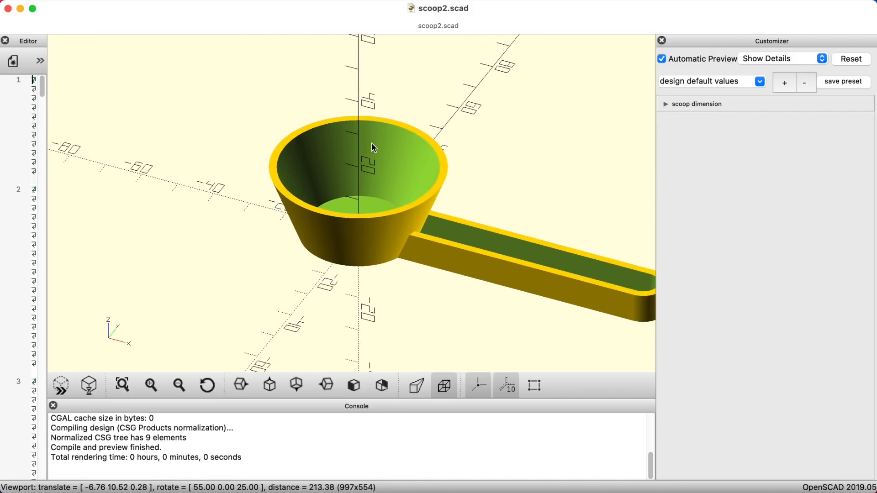
drag(373, 147, 353, 143)
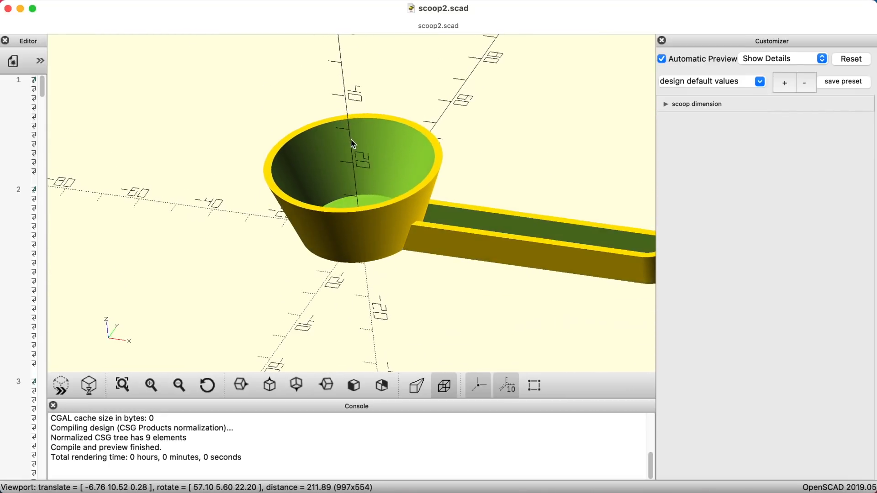
scroll(360, 147, down, 2)
right_drag(359, 147, 323, 147)
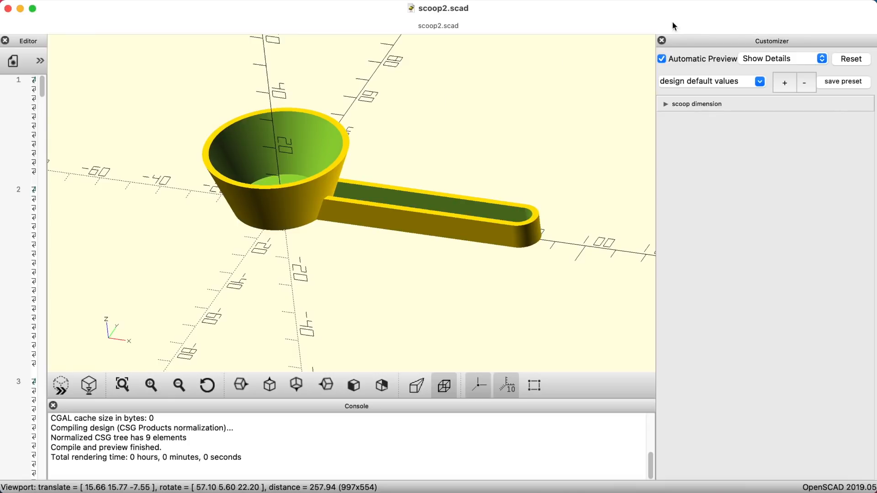
Step: In the scoop dimension parameters, try an outer bottom diameter of 50 mm, return it to 30 mm, and set the rod length to 40 mm
click(666, 105)
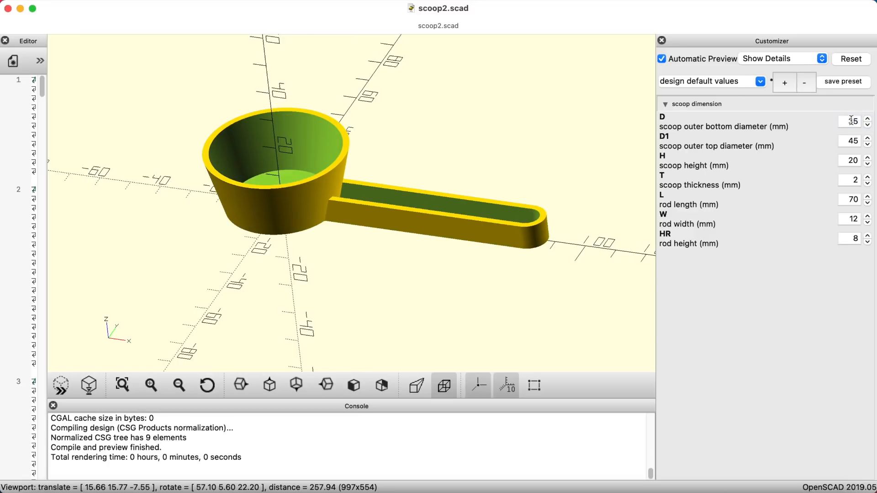
text(50)
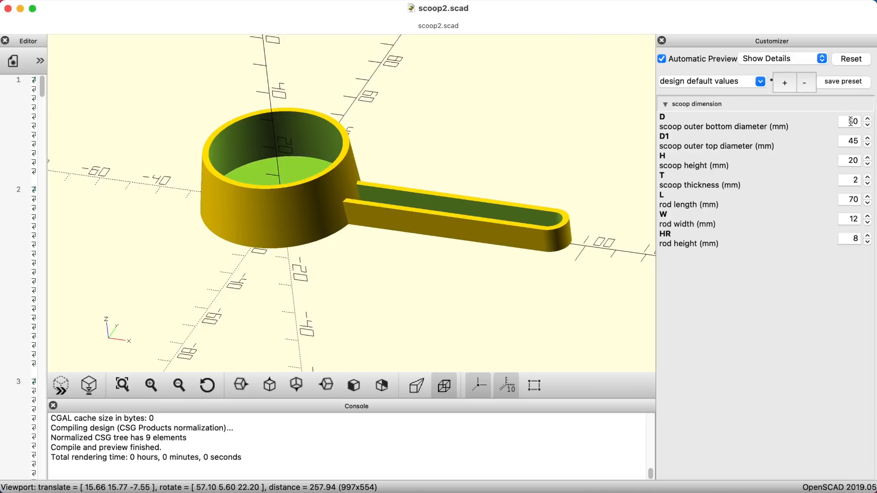
double_click(837, 122)
text(30)
double_click(833, 200)
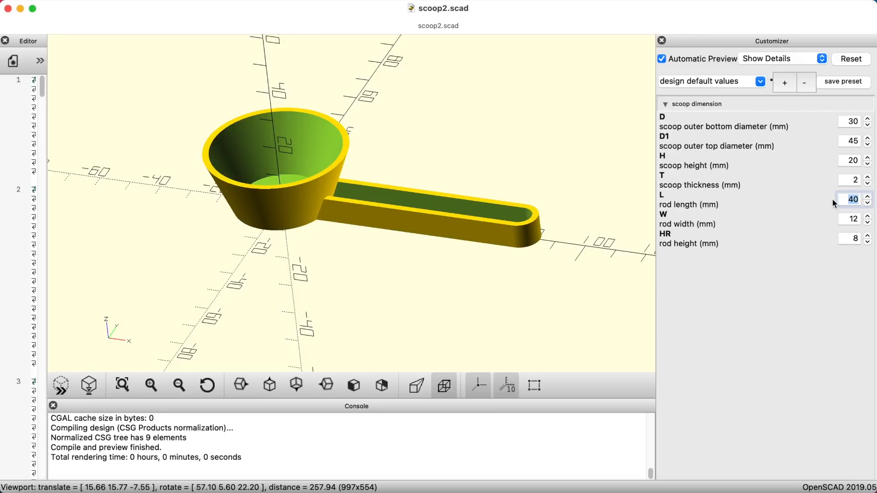
key(Return)
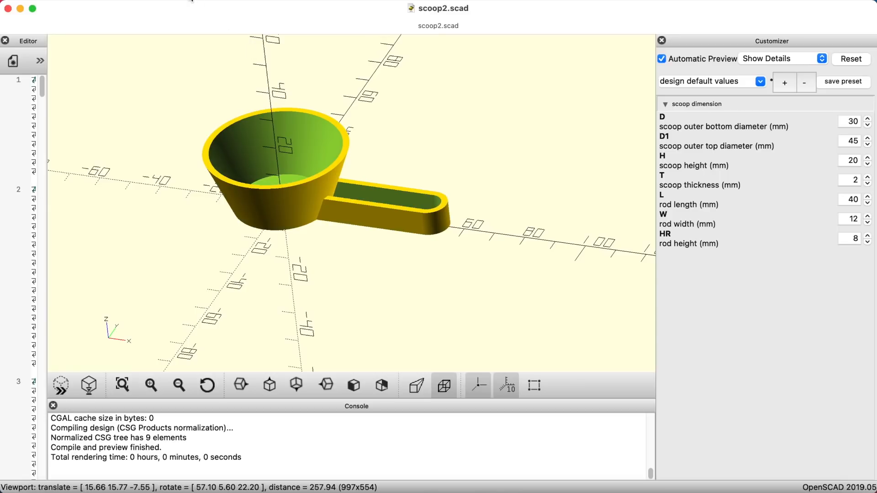
Step: Hide the Customizer panel and bring it back into view
click(192, 1)
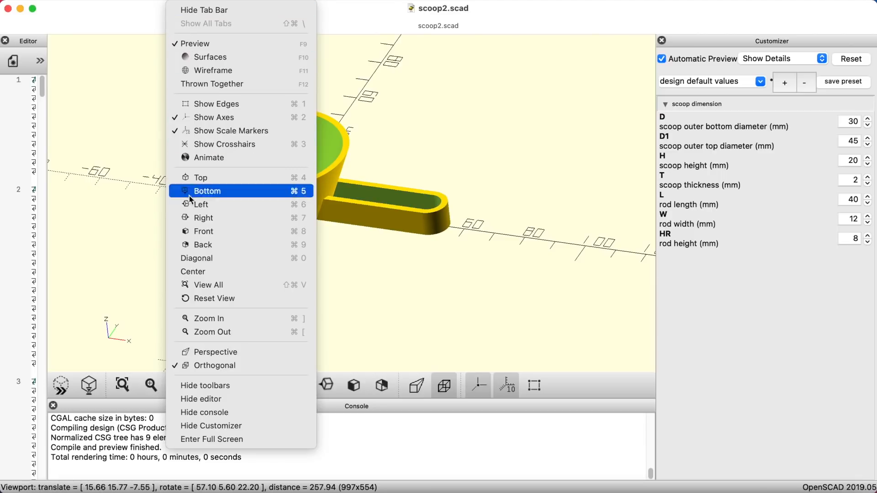
click(206, 427)
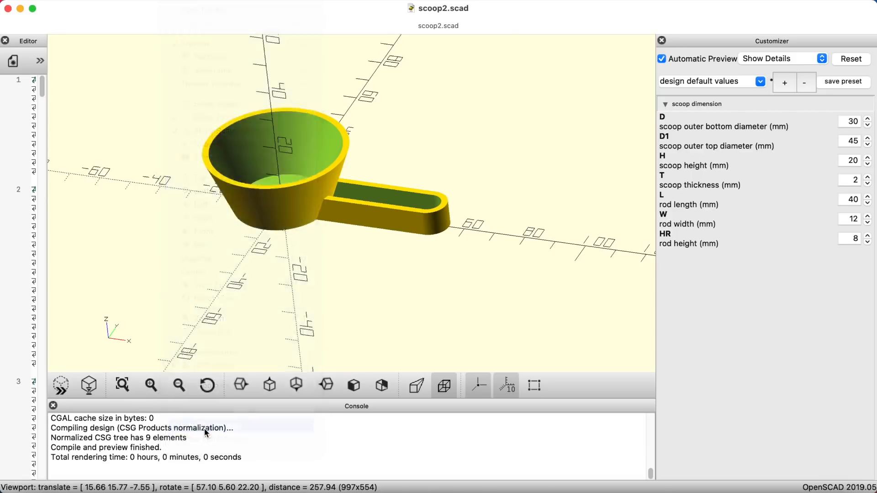
click(197, 3)
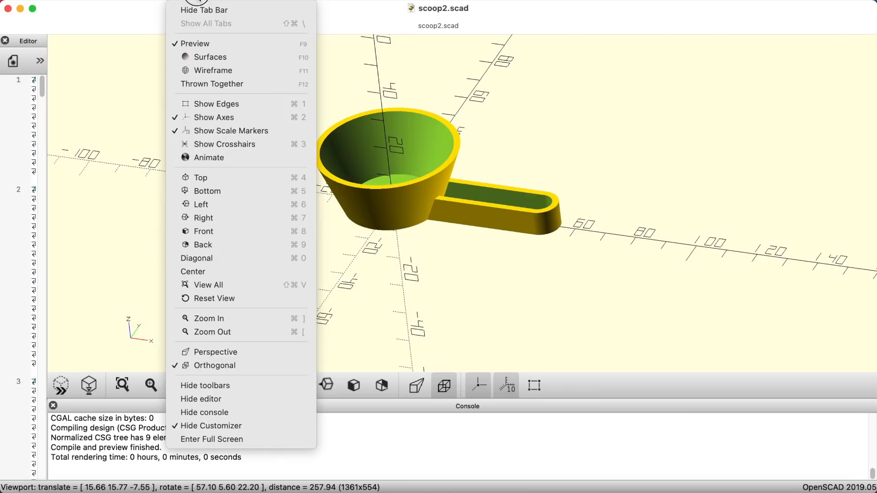
click(207, 426)
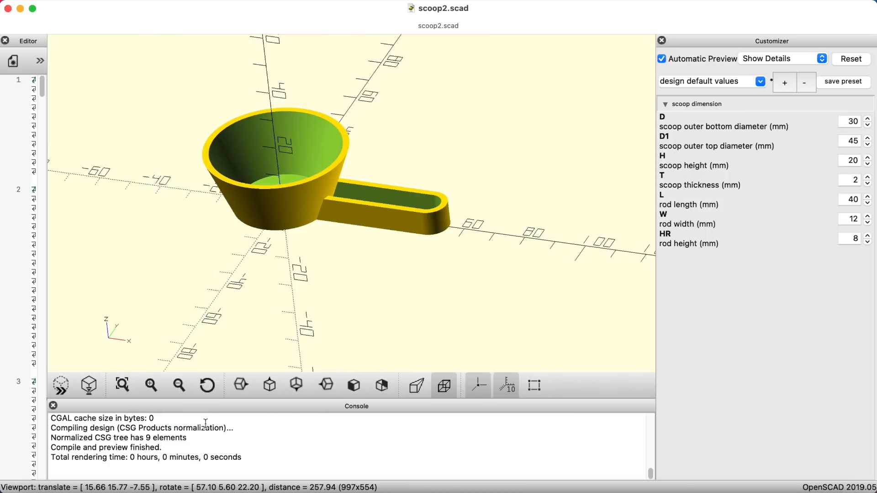
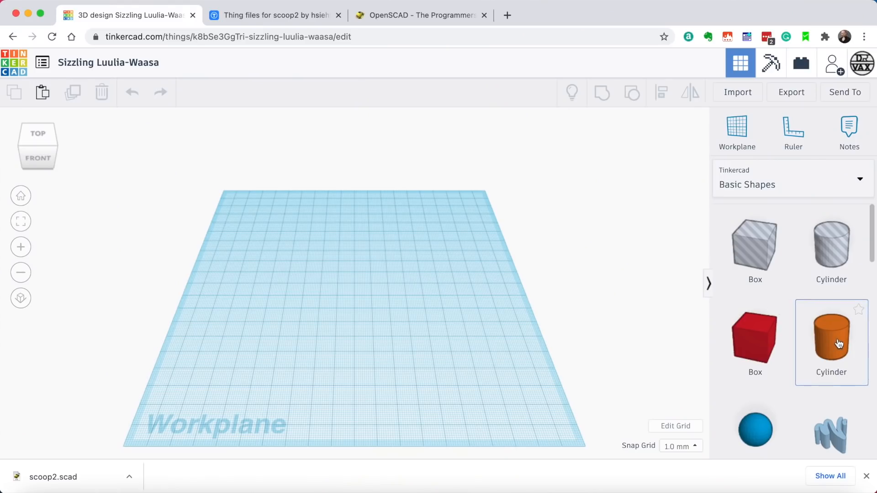
Step: In the Tinkercad browser design, add a solid cylinder stretched to about 82 by 27 mm and move it toward the workplane's left side
drag(437, 293, 472, 314)
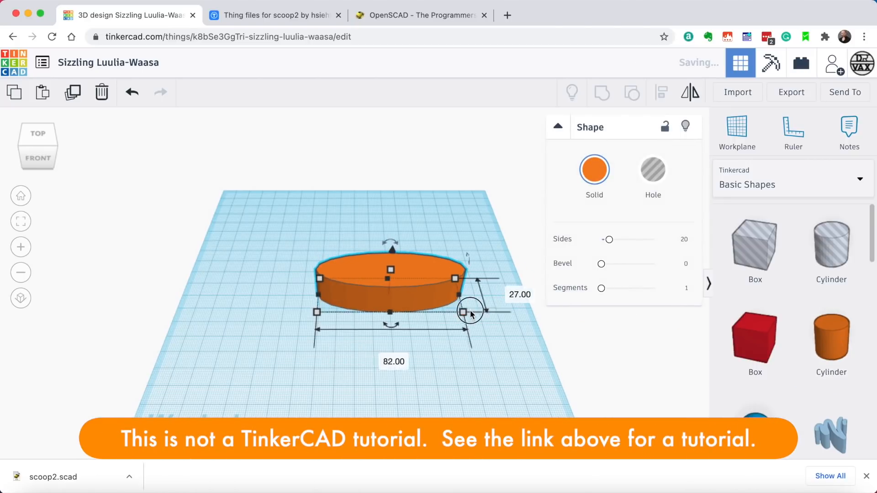
click(394, 264)
drag(393, 265, 326, 254)
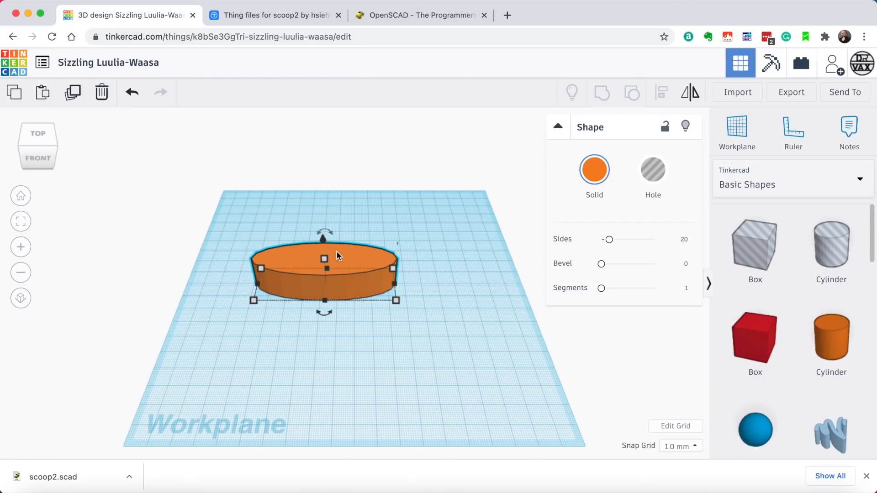
Step: Set the stretched cylinder's width to 90 mm and its depth to 40 mm
mouse_move(396, 300)
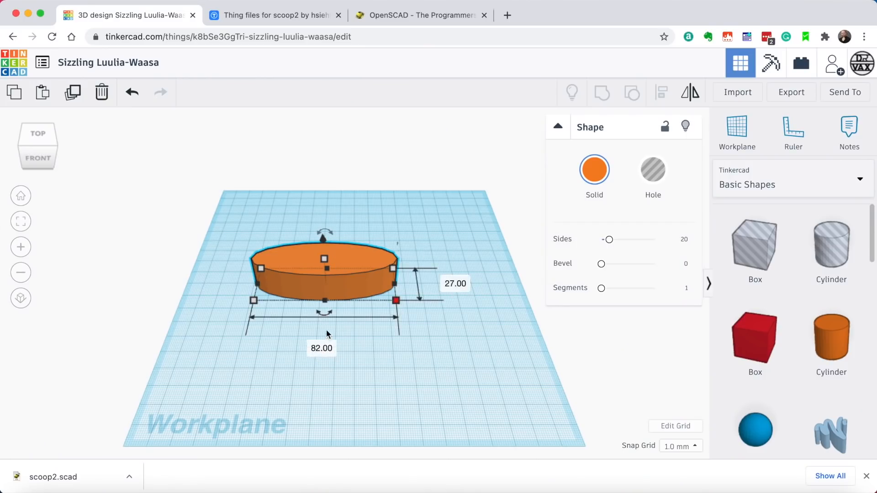
click(324, 350)
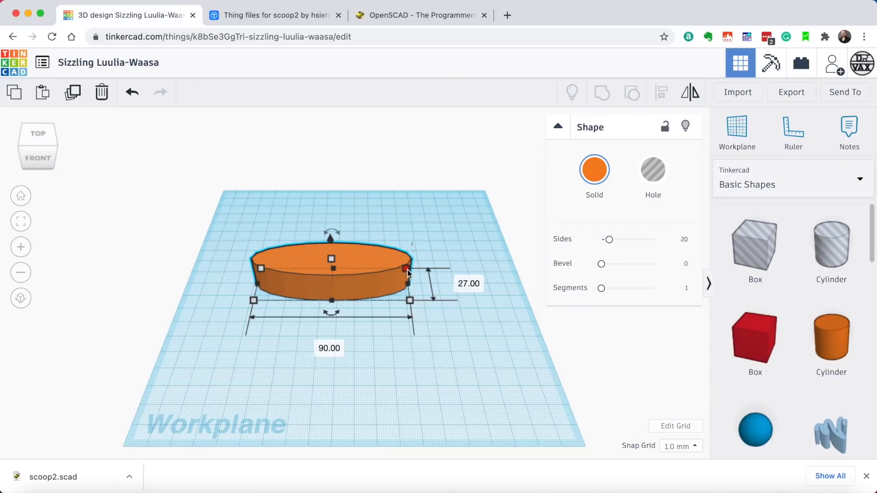
click(458, 283)
text(409)
key(Return)
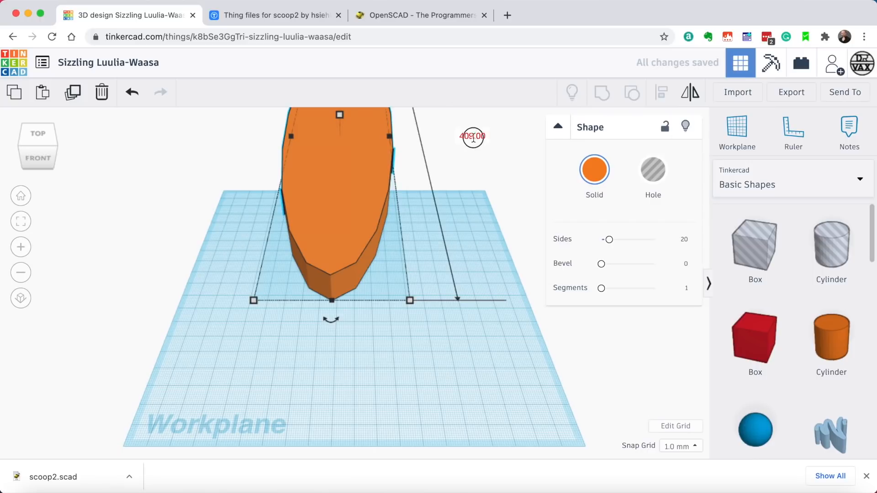
text(0)
key(Return)
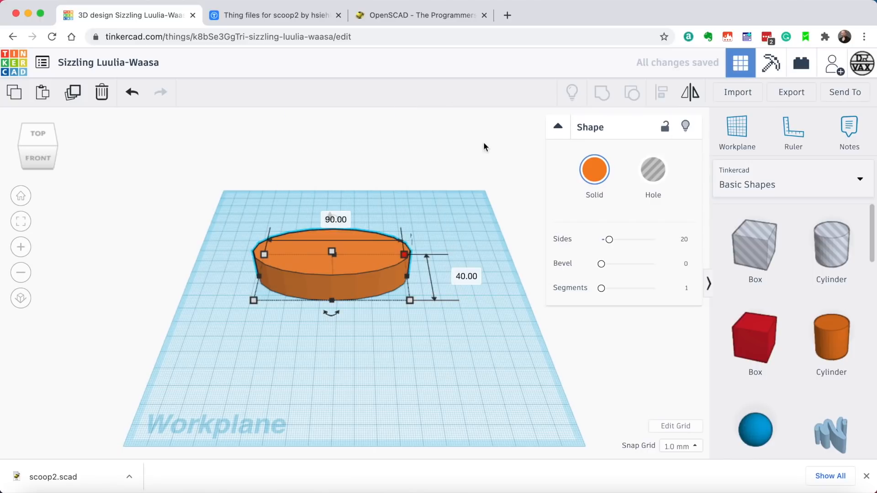
Step: In a flat top view, place two hole cylinders side by side on the oval, one in each half
click(42, 134)
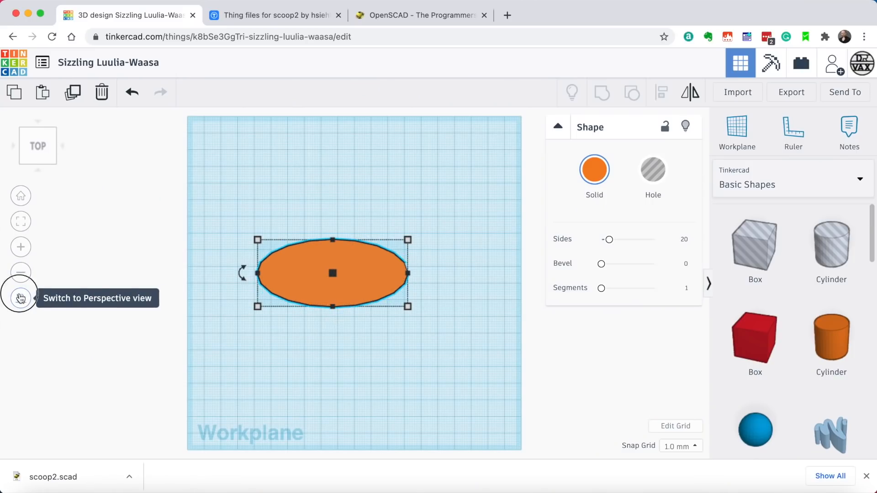
click(21, 299)
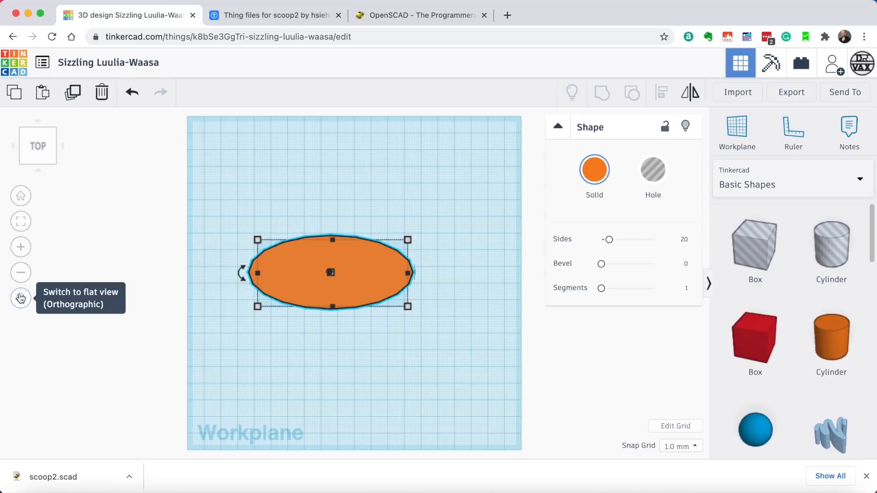
click(21, 298)
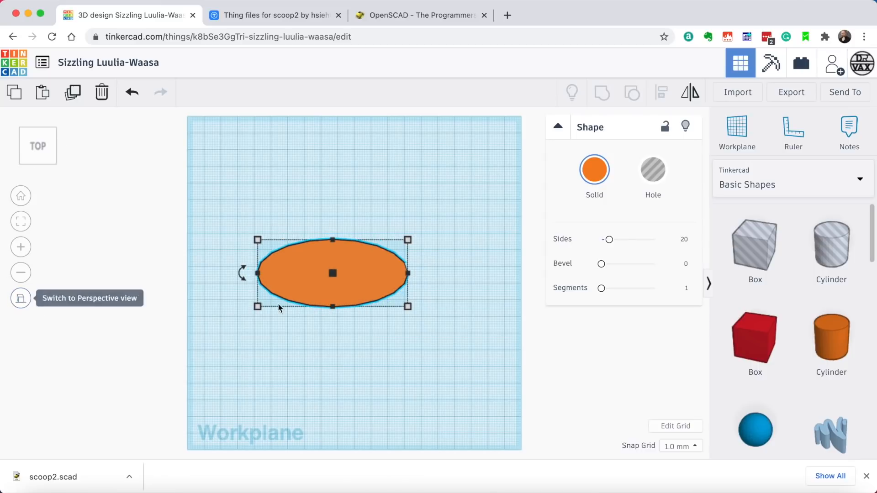
click(362, 345)
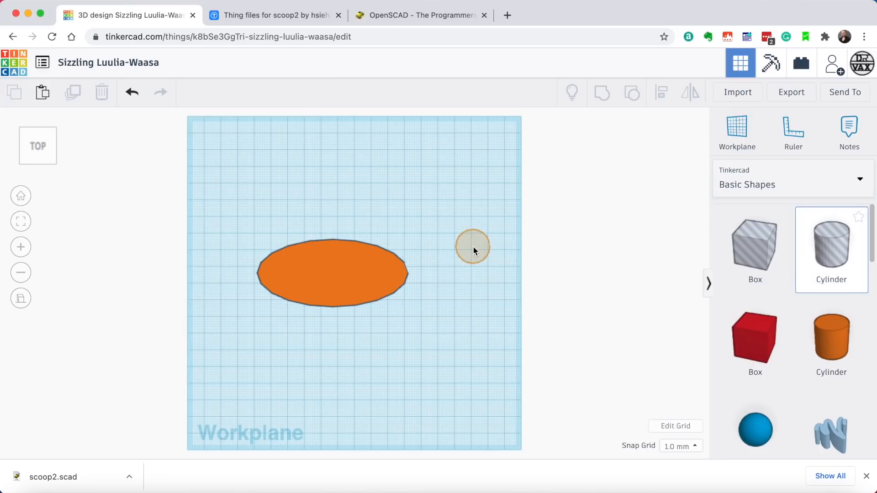
click(473, 246)
drag(478, 247, 308, 263)
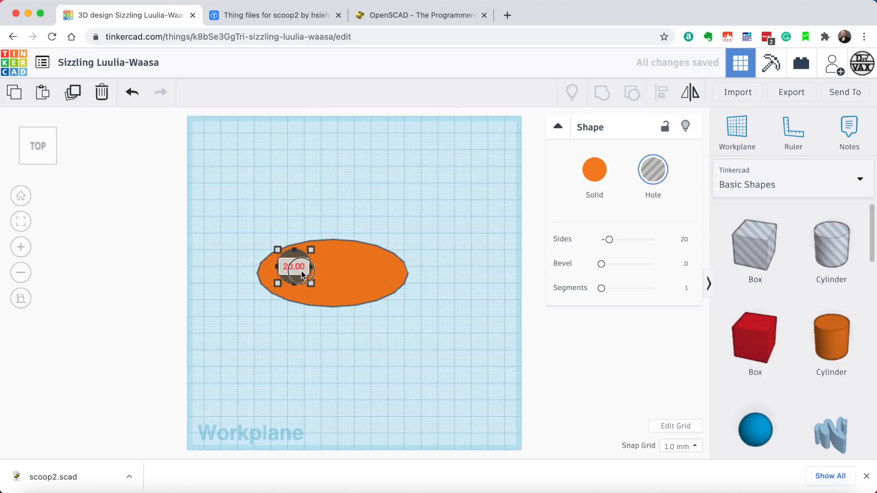
click(832, 247)
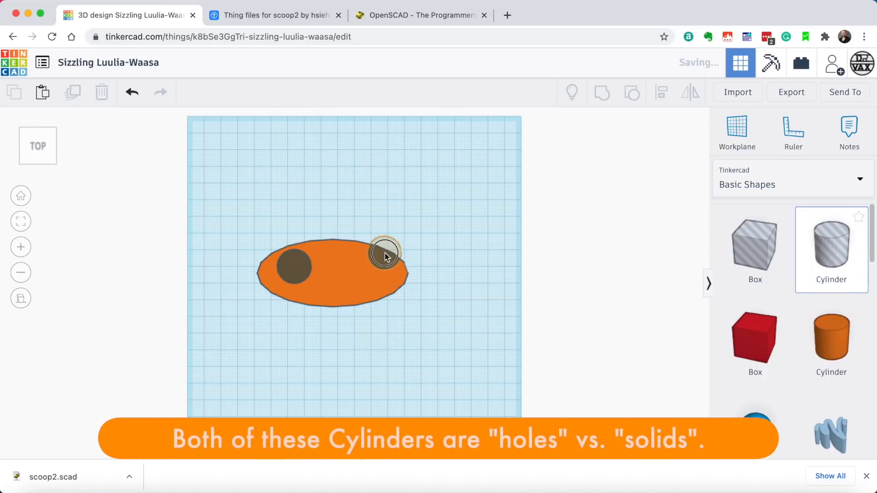
click(367, 270)
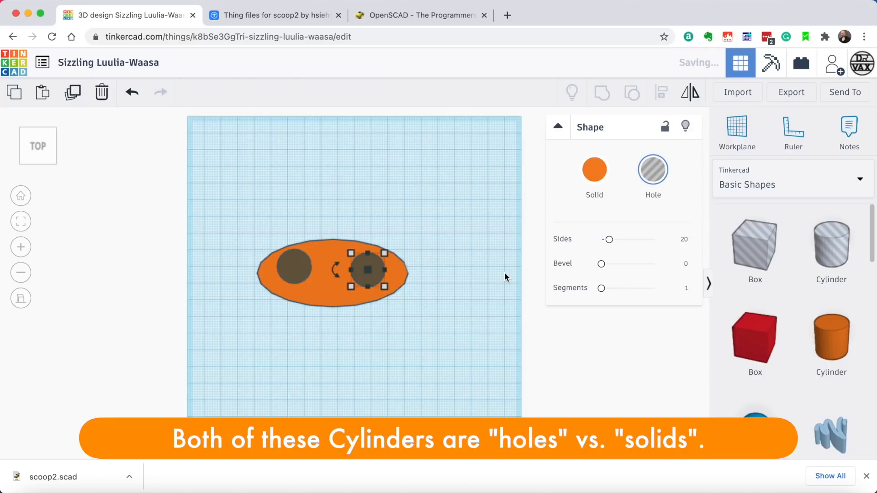
click(505, 277)
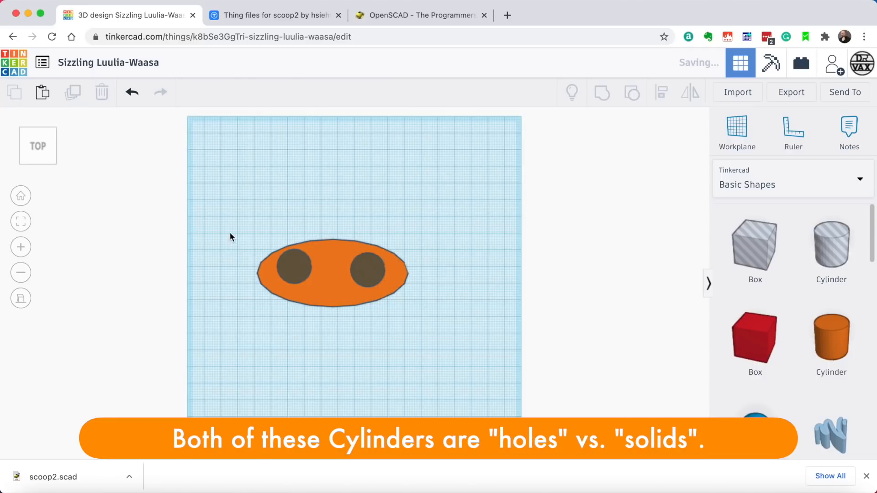
Step: Select the oval and both hole cylinders and align their centres front to back
drag(226, 224, 464, 328)
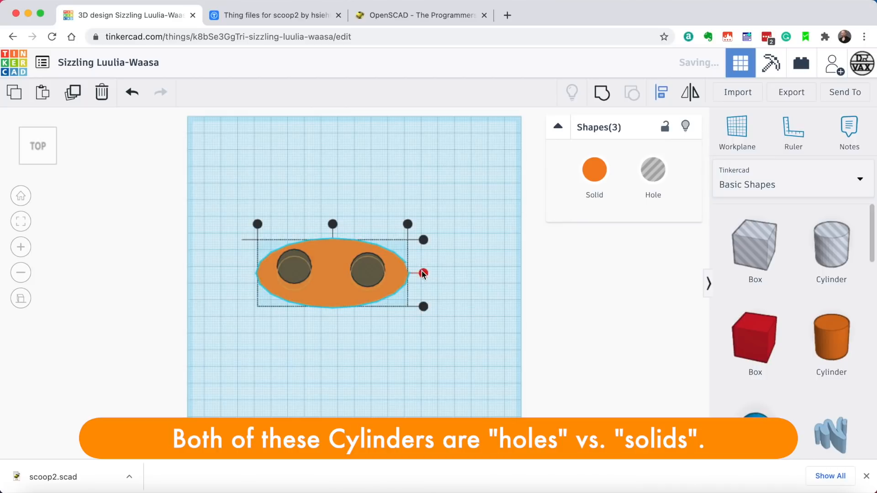
click(424, 274)
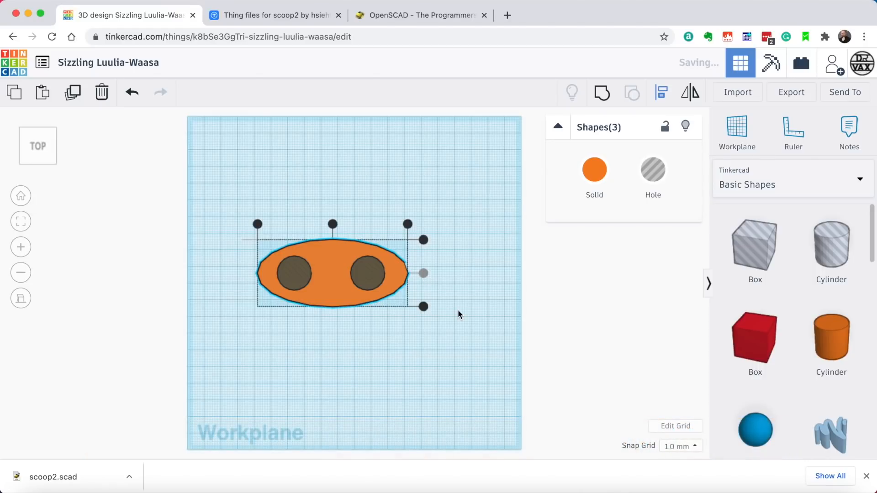
click(384, 355)
Step: Group the oval with both hole cylinders to cut two round openings through it
mouse_move(382, 355)
right_down()
mouse_move(384, 239)
mouse_move(349, 325)
mouse_move(376, 354)
right_up()
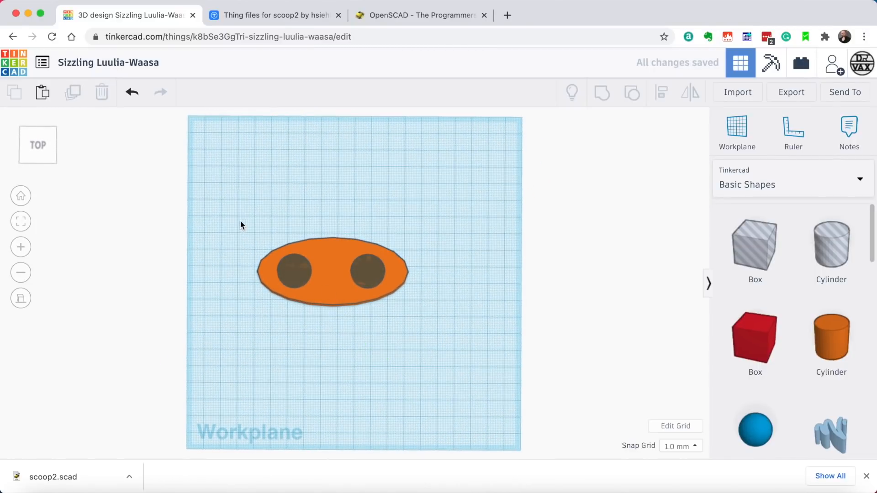
drag(447, 354, 448, 355)
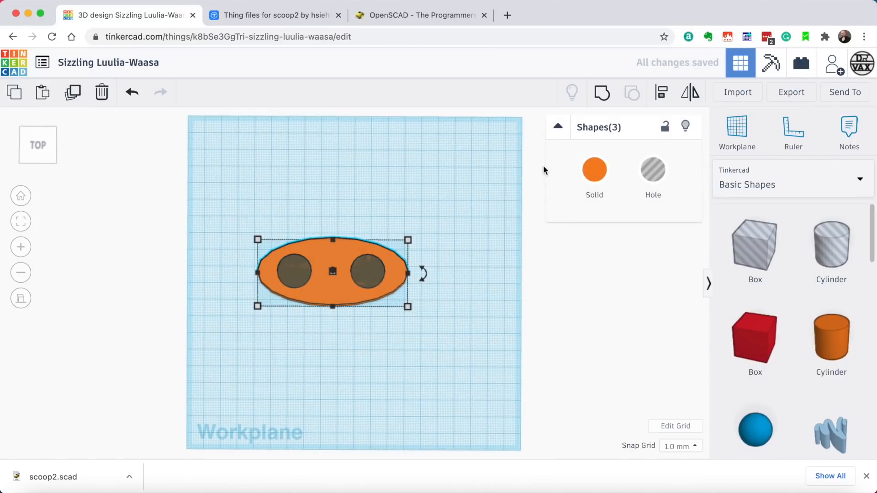
click(599, 94)
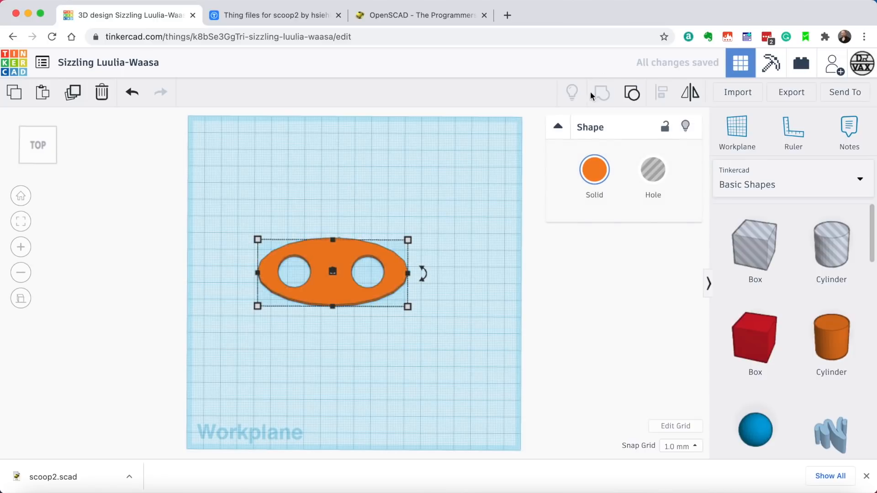
mouse_move(472, 236)
right_down()
mouse_move(474, 143)
mouse_move(435, 209)
mouse_move(443, 233)
mouse_move(466, 211)
mouse_move(471, 242)
right_up()
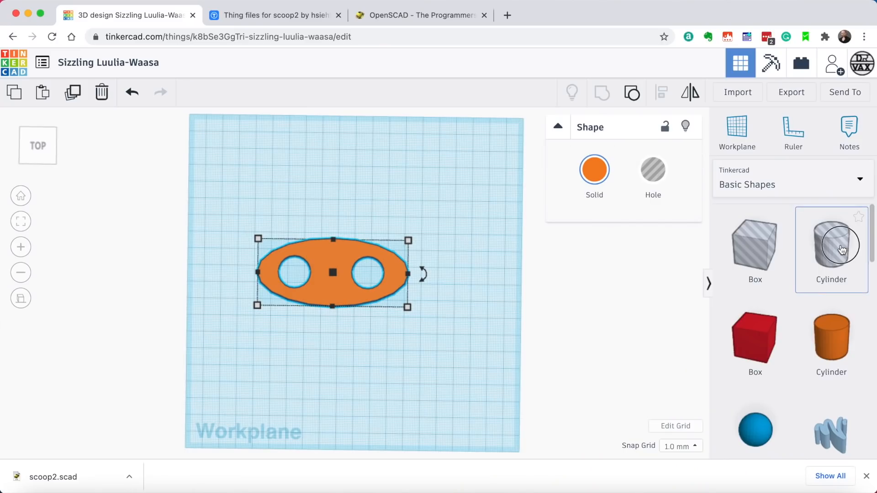
Step: Place two more hole cylinders overlapping the middle of the oval's back and front edges
drag(842, 249, 317, 245)
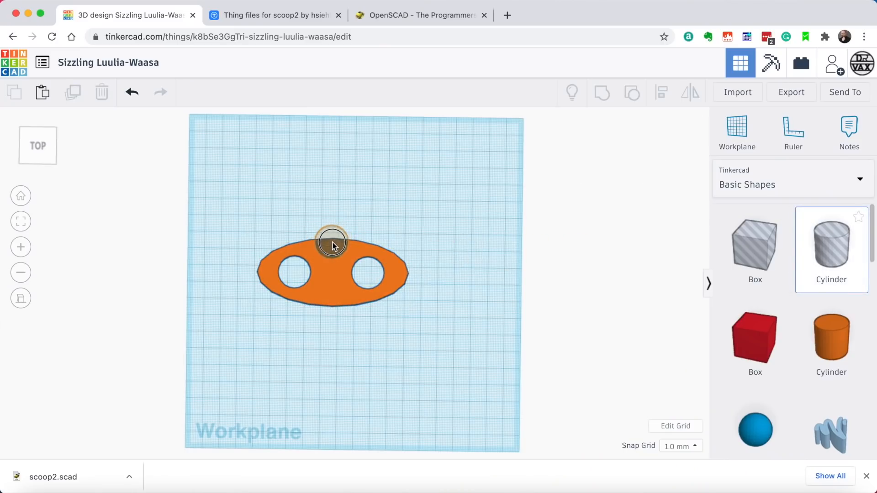
drag(332, 247, 333, 247)
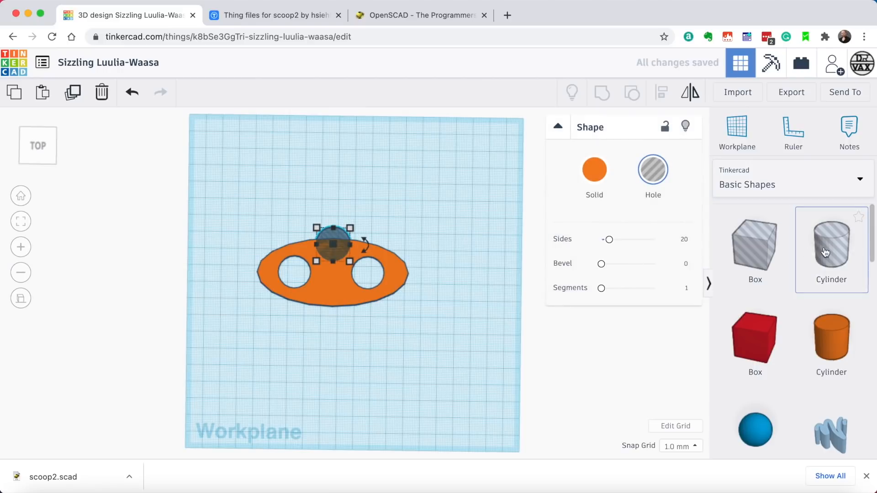
drag(790, 266, 376, 308)
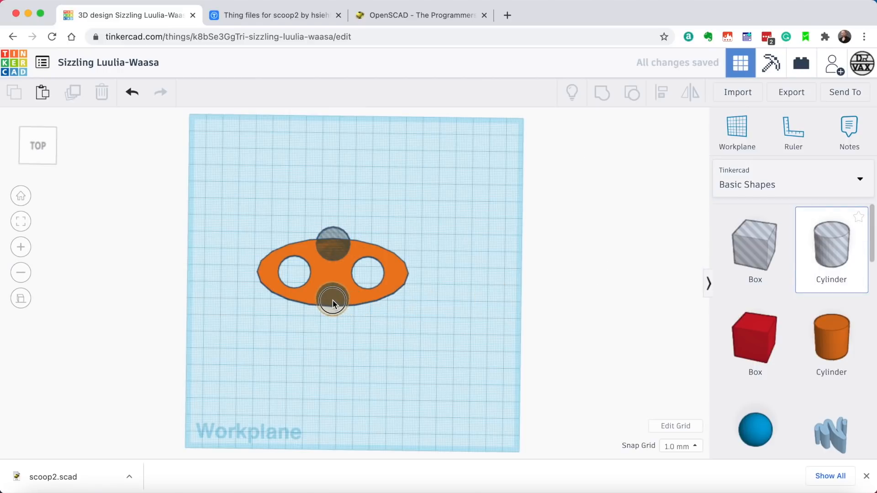
drag(331, 300, 332, 300)
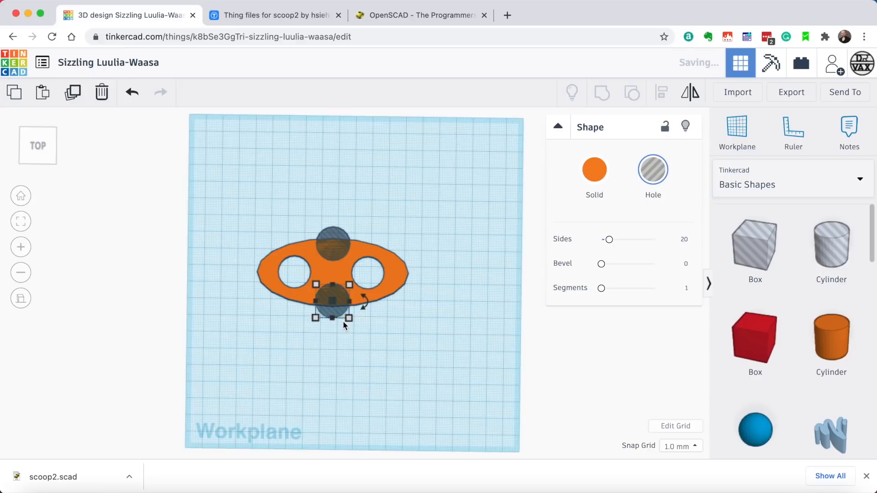
Step: Set the depth of the hole cylinder at the oval's back edge to 30 mm, and undo it
mouse_move(349, 318)
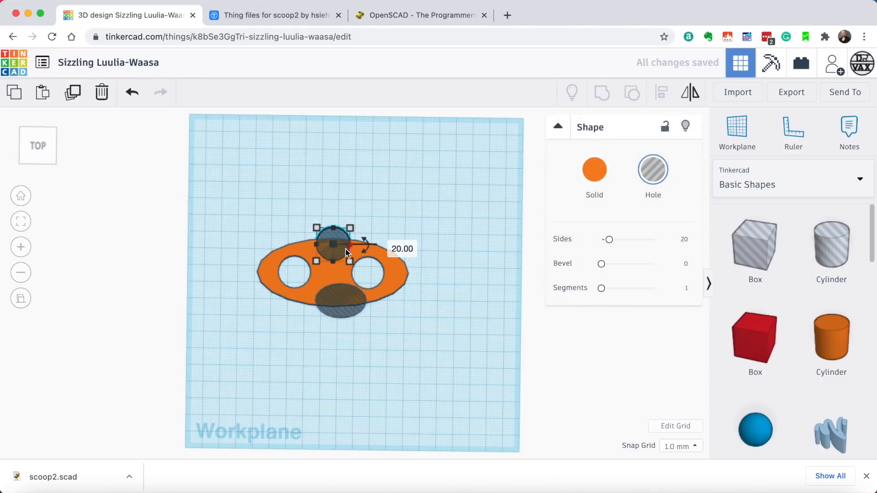
click(350, 261)
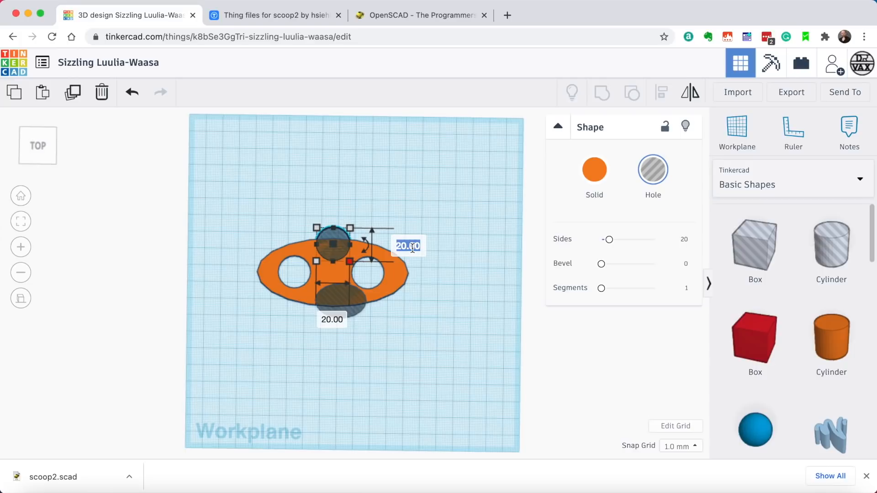
text(30)
key(Return)
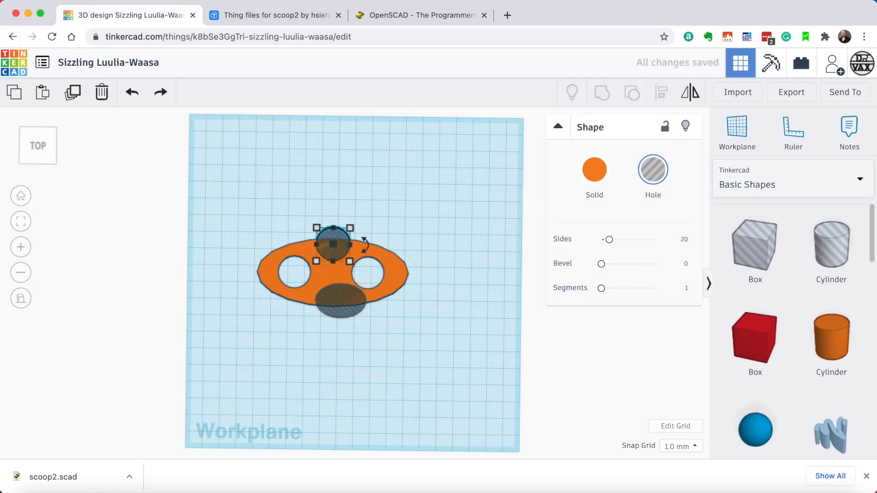
key(super+z)
Step: Set the width of the hole cylinder at the oval's back edge to 30 mm
click(350, 261)
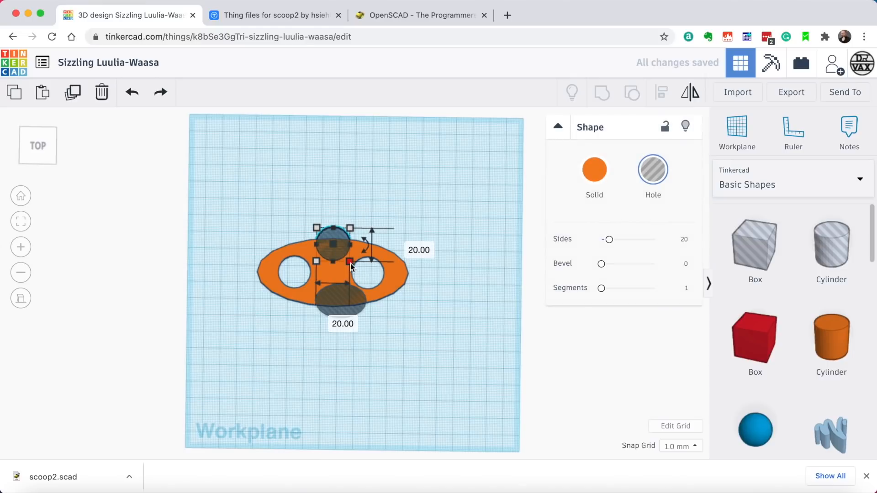
click(330, 319)
text(30)
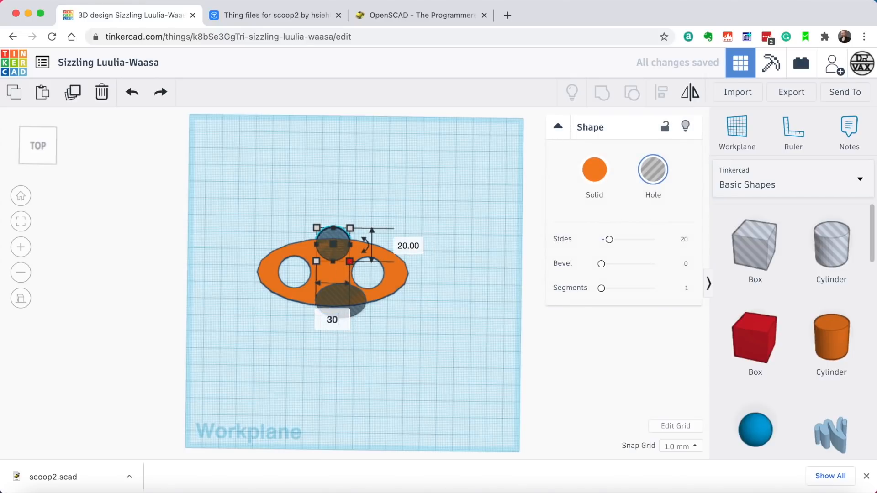
key(Return)
click(489, 369)
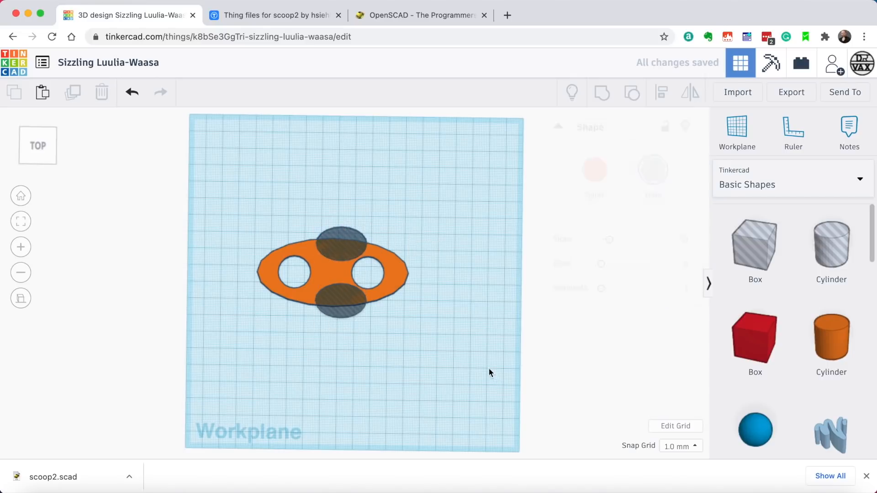
Step: Move both widened hole cylinders over the middle of the oval's back and front edges
drag(343, 235, 340, 235)
mouse_move(332, 318)
mouse_down()
mouse_move(320, 313)
mouse_move(330, 315)
mouse_up()
click(339, 237)
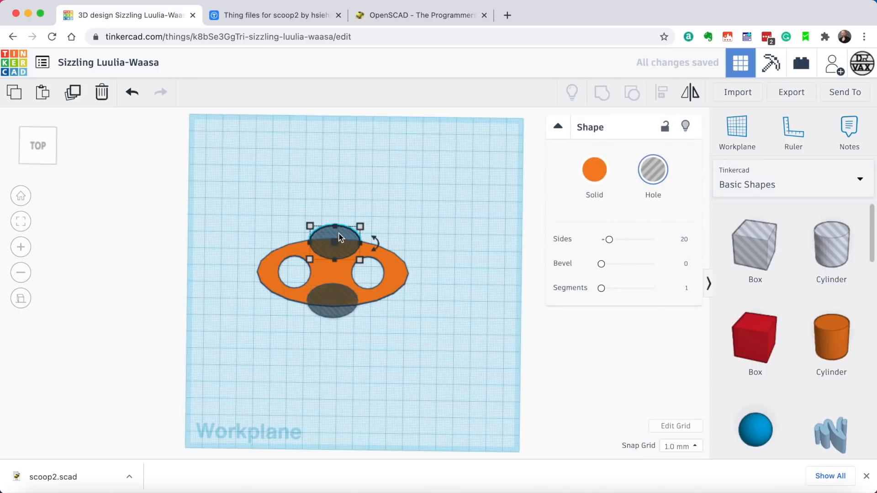
click(412, 209)
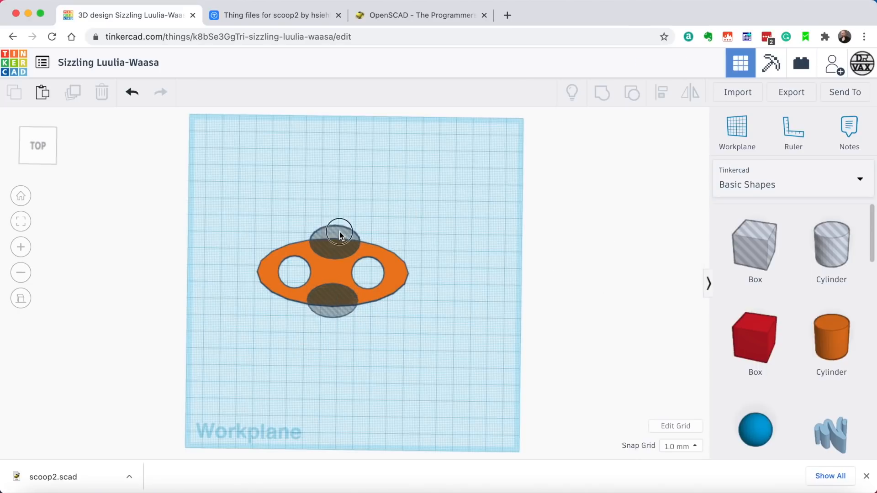
Step: Select the oval and both edge hole cylinders and align their centres from side to side
click(339, 236)
shift+click(337, 311)
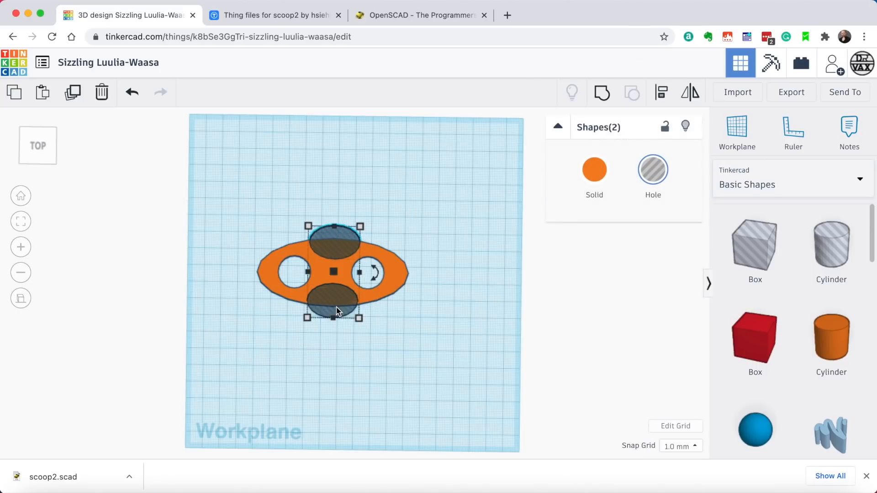
shift+click(403, 277)
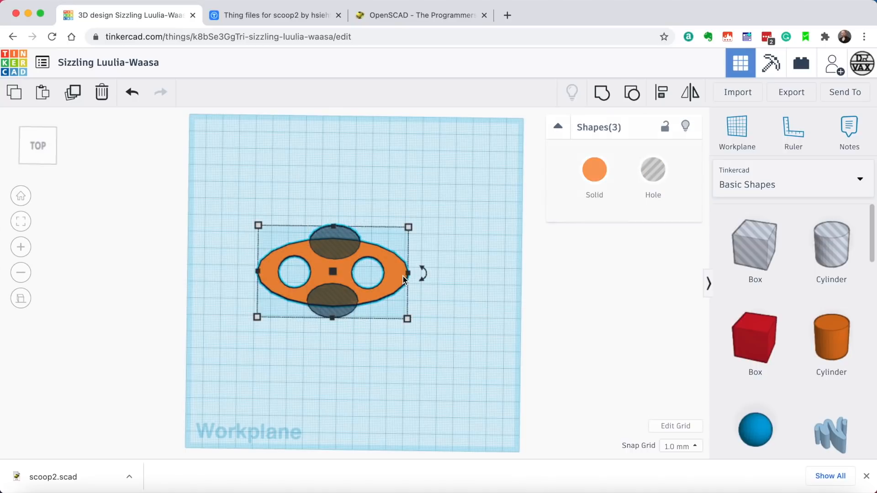
click(661, 92)
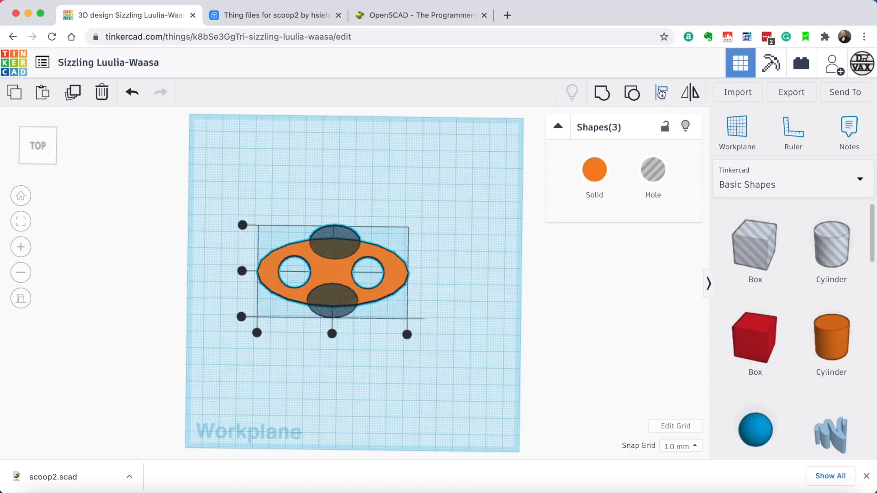
click(332, 335)
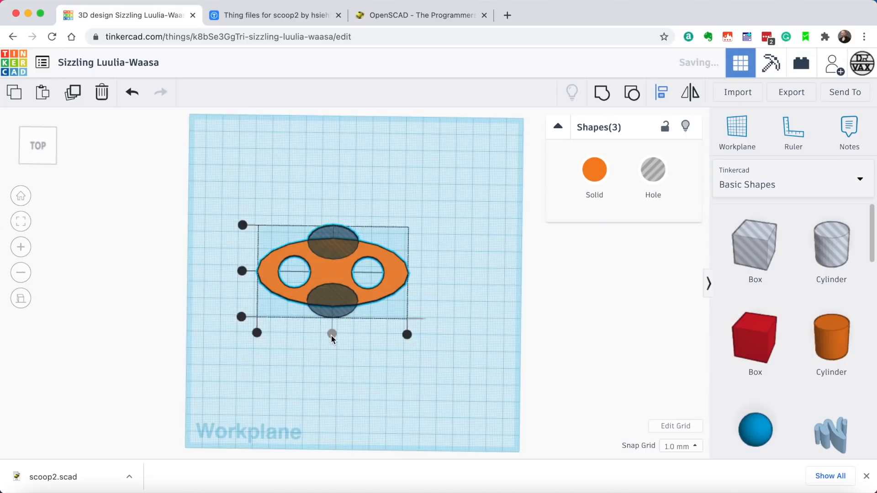
click(332, 335)
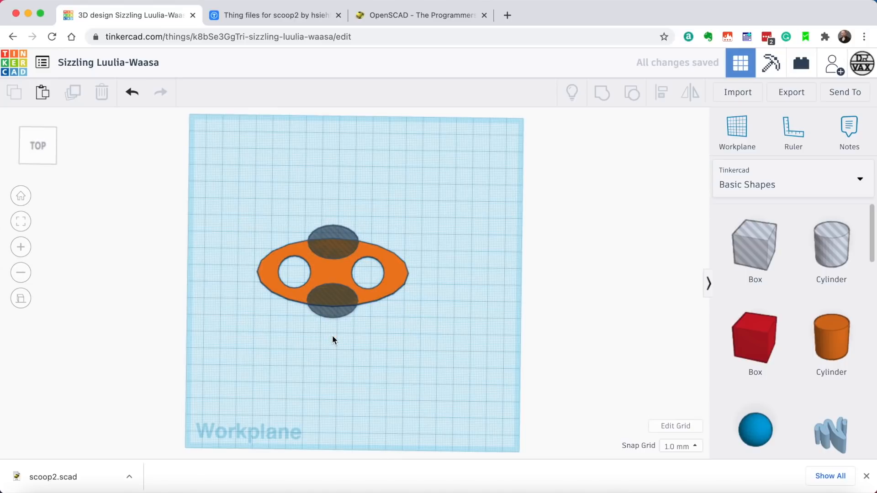
Step: Group the oval with both edge hole cylinders to cut curved notches into its back and front edges
drag(239, 190, 432, 359)
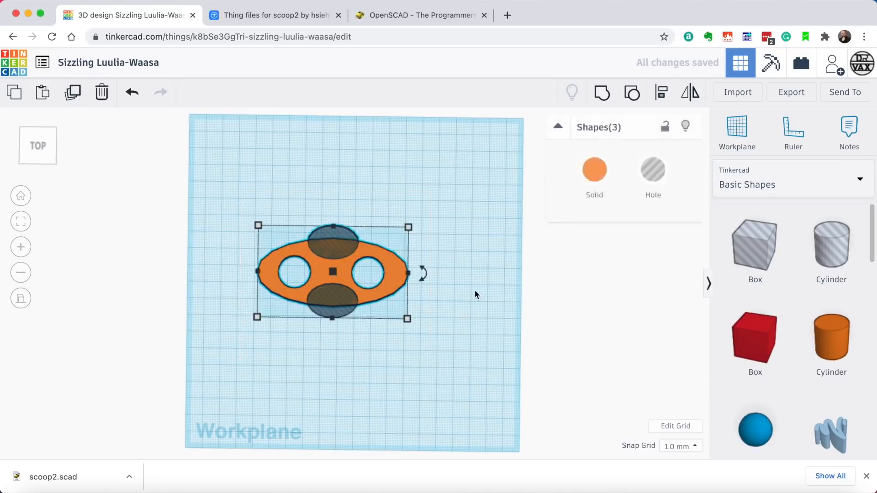
click(603, 92)
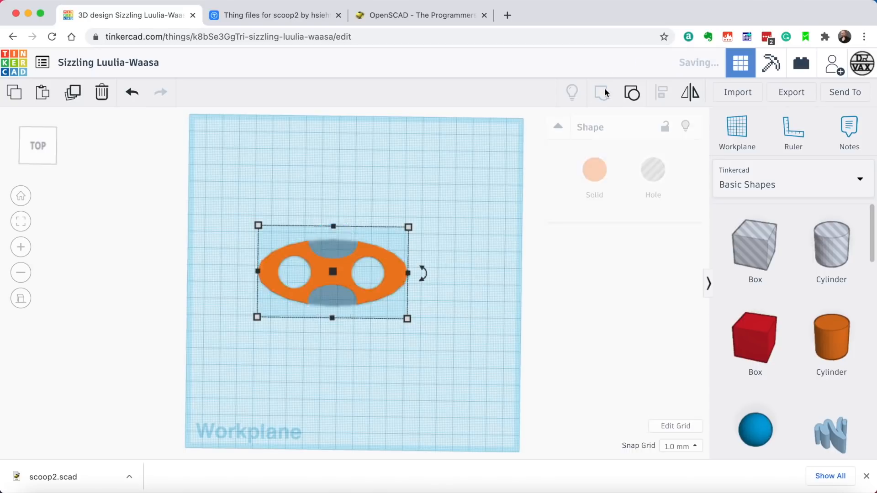
click(480, 163)
scroll(480, 166, up, 4)
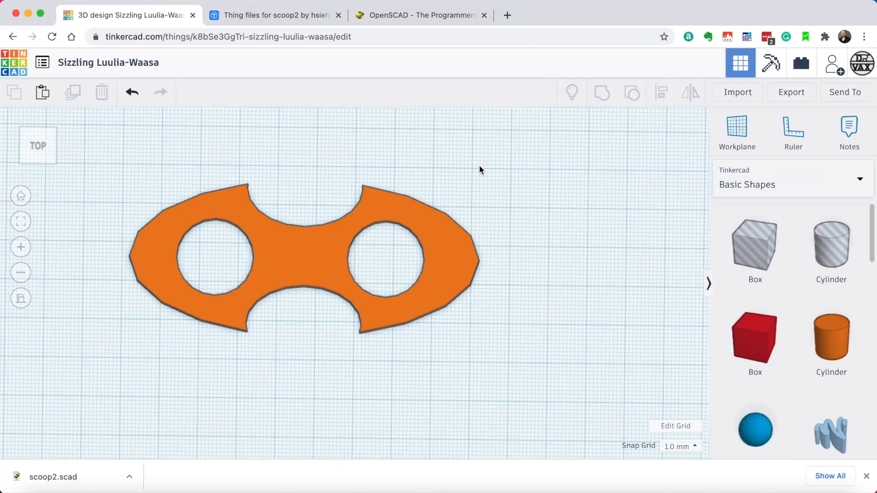
Step: Ungroup the notched part twice to separate the oval from all four hole cylinders
click(412, 218)
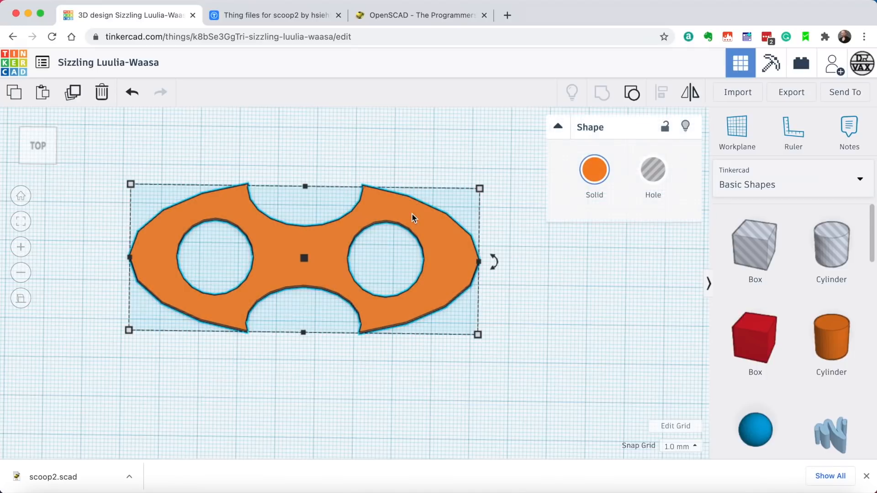
click(632, 93)
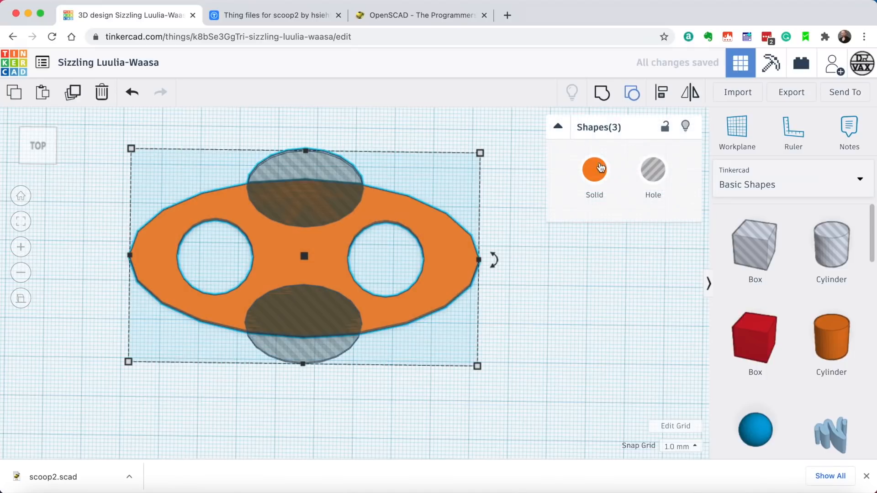
click(632, 93)
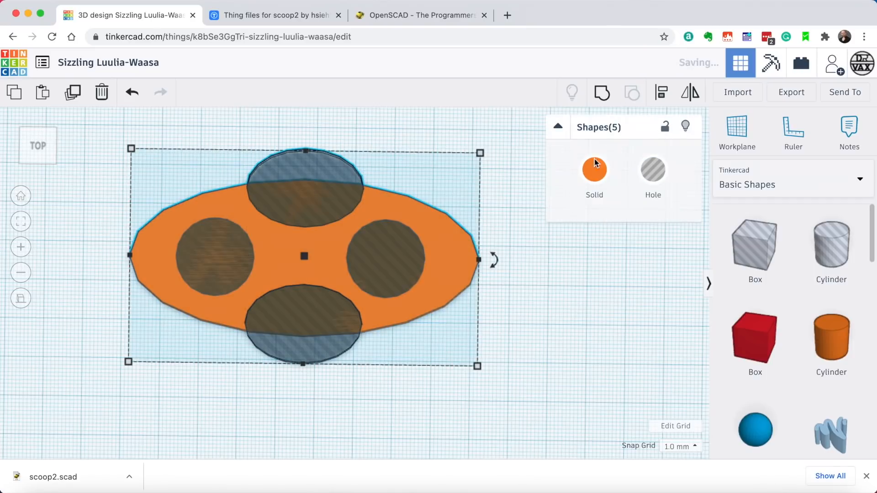
click(578, 230)
Step: Raise the oval's number of sides to the maximum to smooth its outline
click(448, 231)
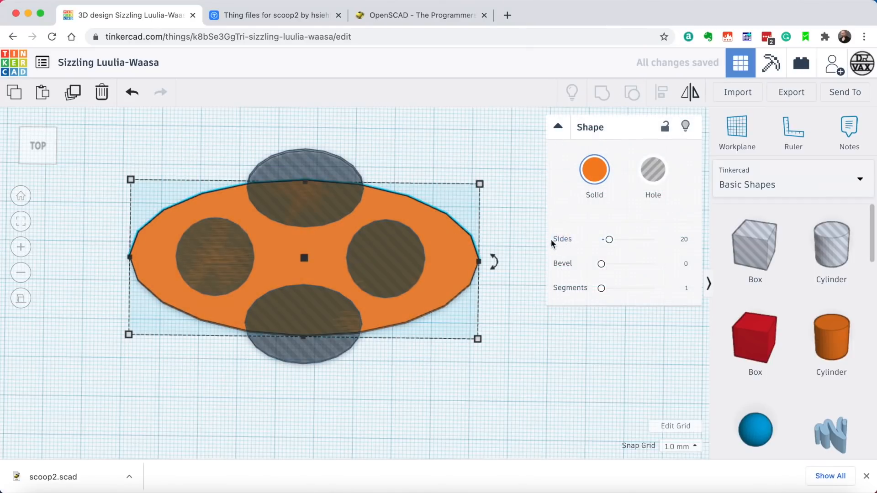
drag(610, 240, 676, 239)
click(542, 219)
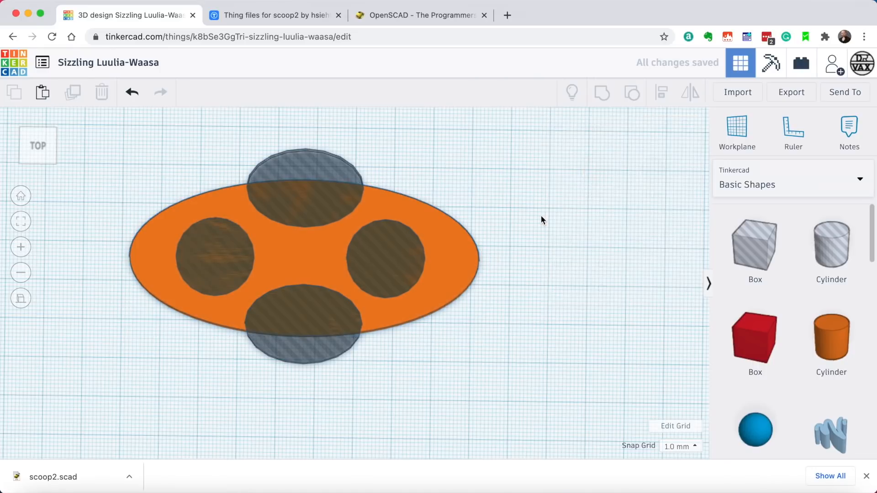
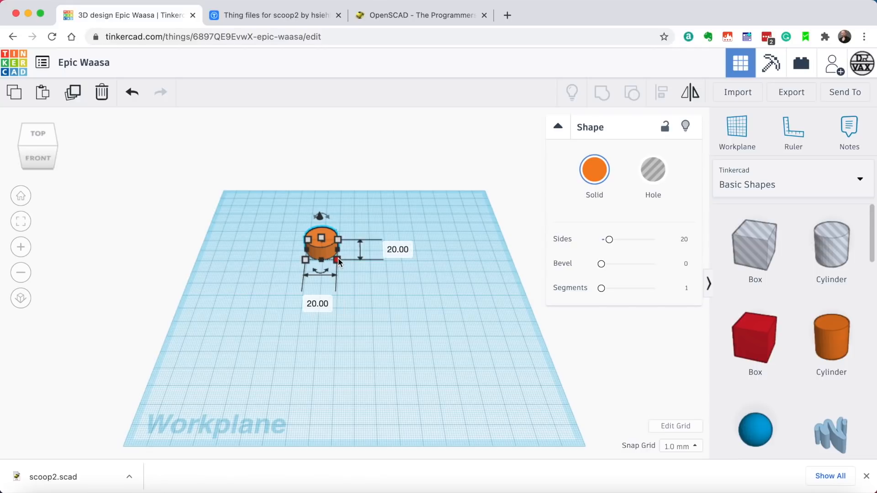
Step: Set the solid cylinder's width and depth both to 30 mm
click(317, 305)
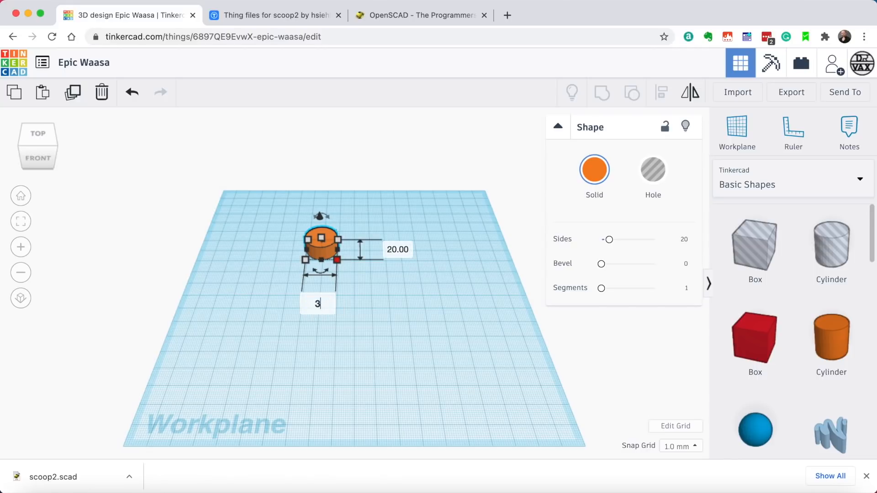
text(30)
click(397, 250)
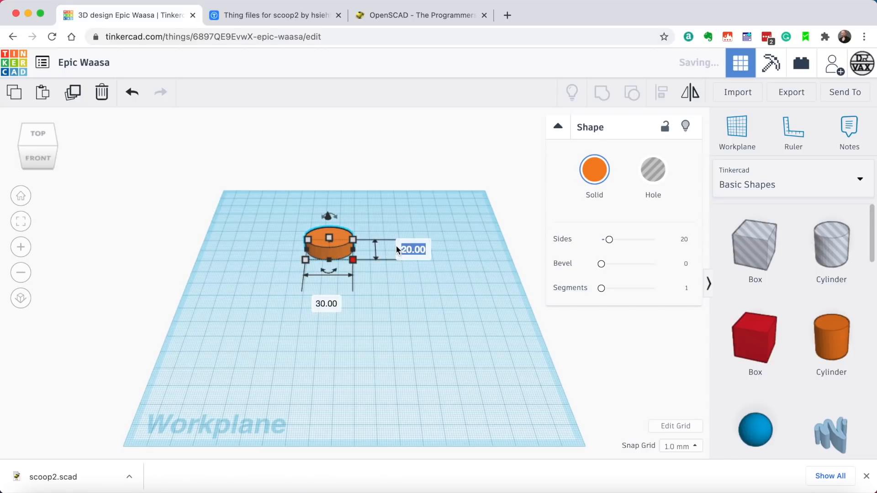
key(Return)
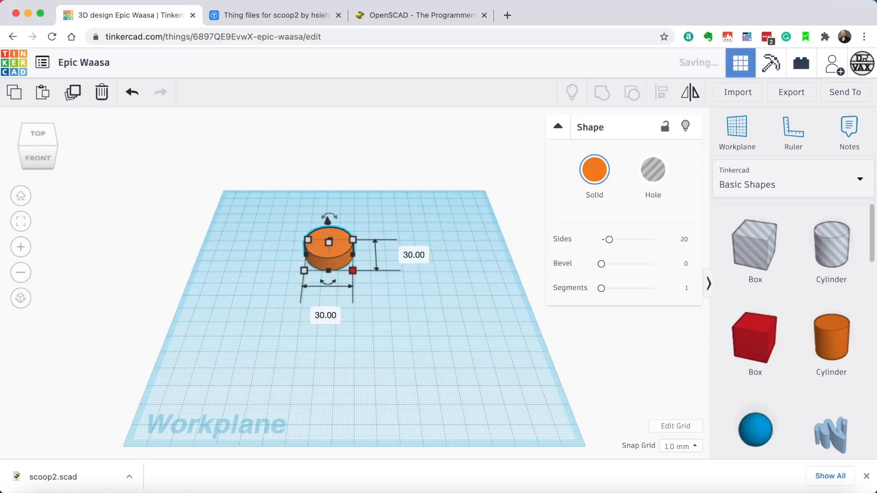
Step: Smooth the 30 mm cylinder by setting its number of sides to 64
right_click(424, 292)
drag(424, 293, 423, 319)
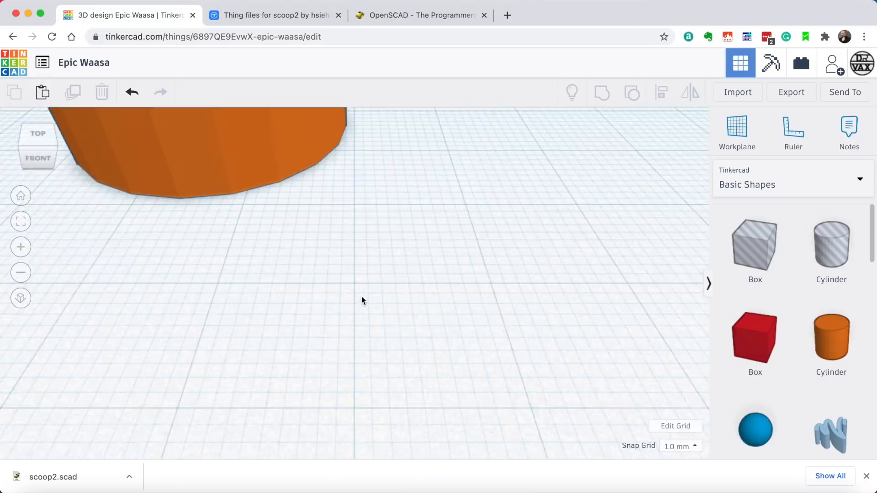
scroll(361, 297, down, 5)
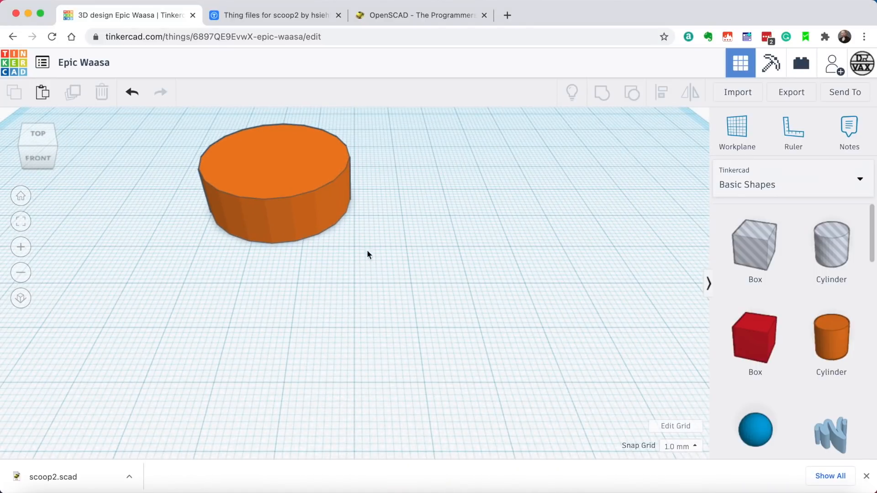
click(294, 165)
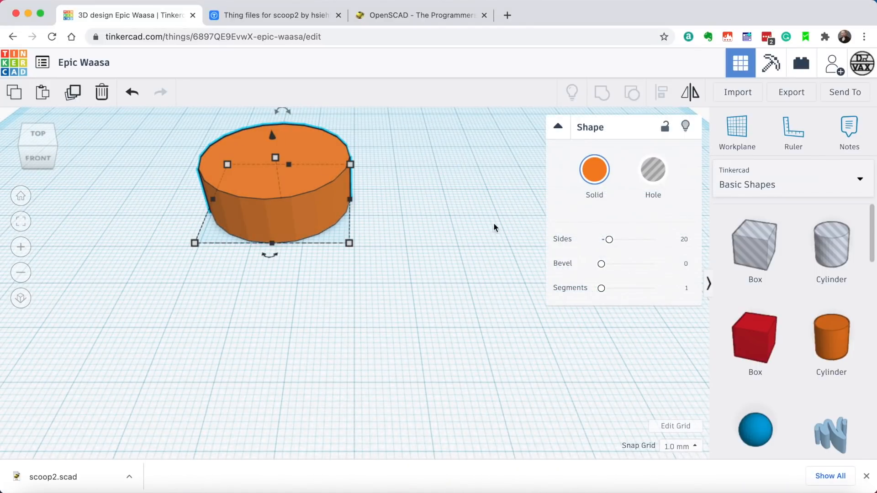
drag(609, 242, 654, 240)
click(442, 240)
right_drag(270, 169, 273, 189)
click(274, 173)
drag(274, 173, 324, 297)
click(406, 303)
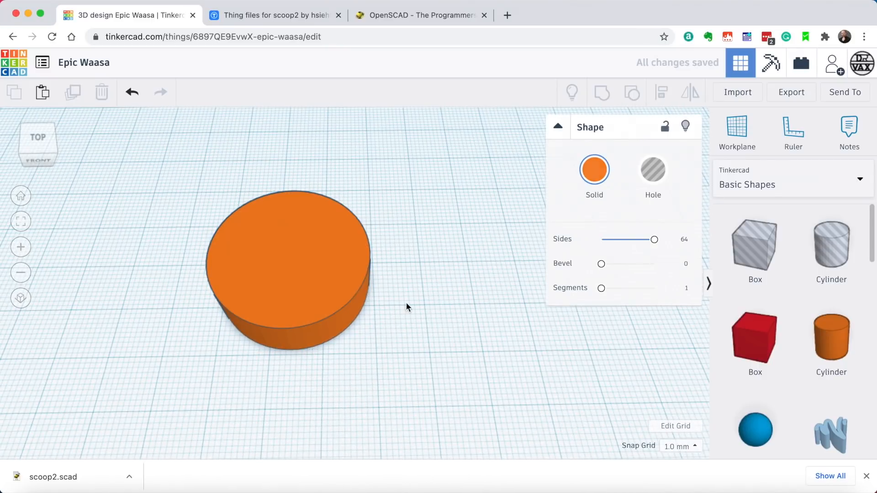
Step: Duplicate the cylinder and place the copy clear of the original, about 37 mm to its right and 11 mm forward
click(317, 279)
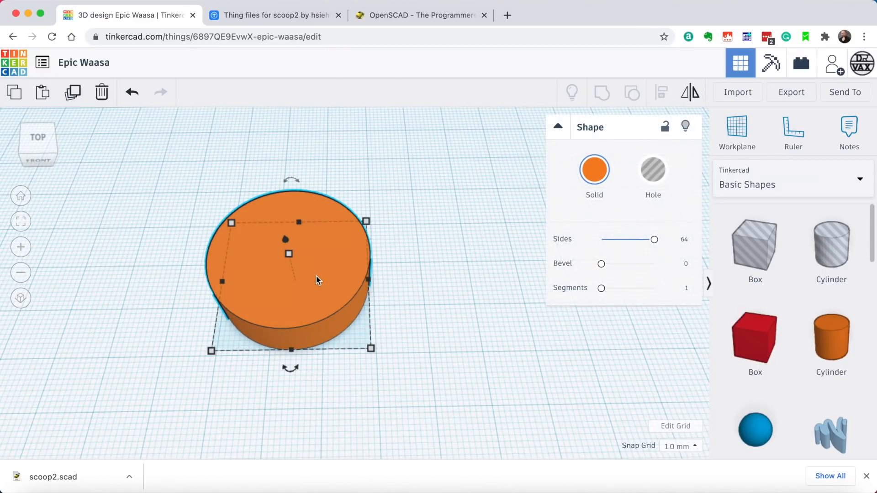
key(super+d)
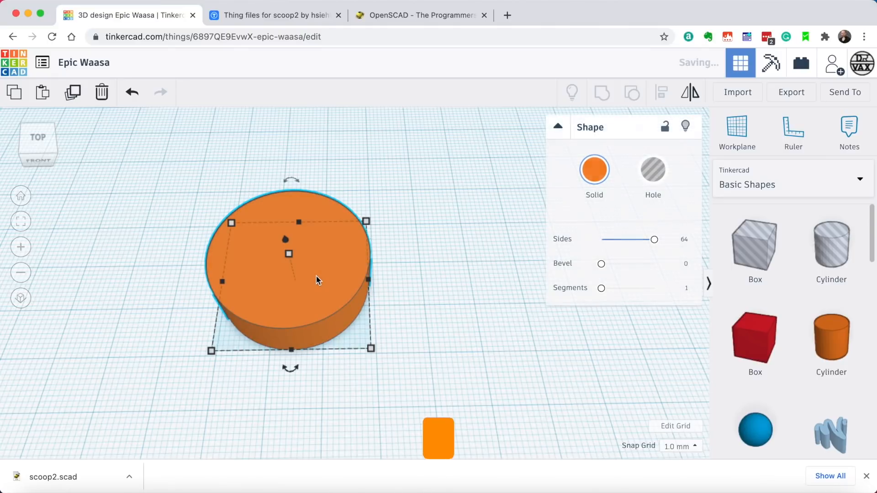
drag(318, 280, 501, 337)
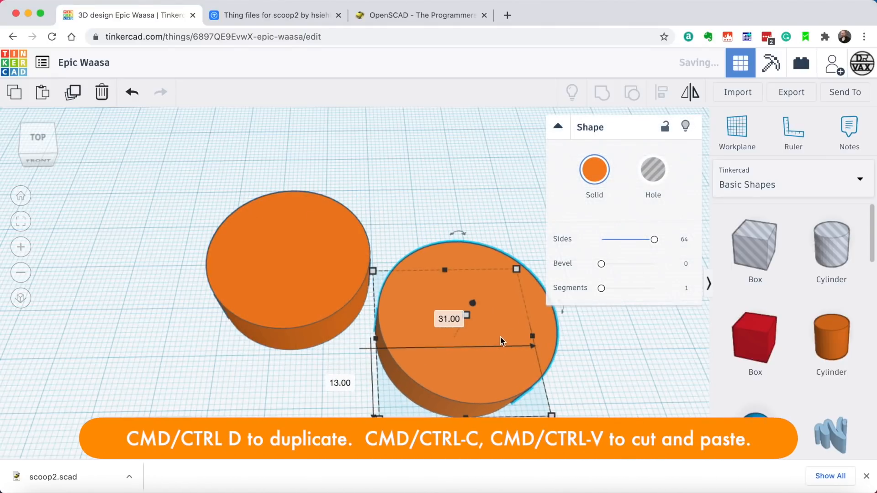
click(559, 127)
drag(514, 303, 548, 293)
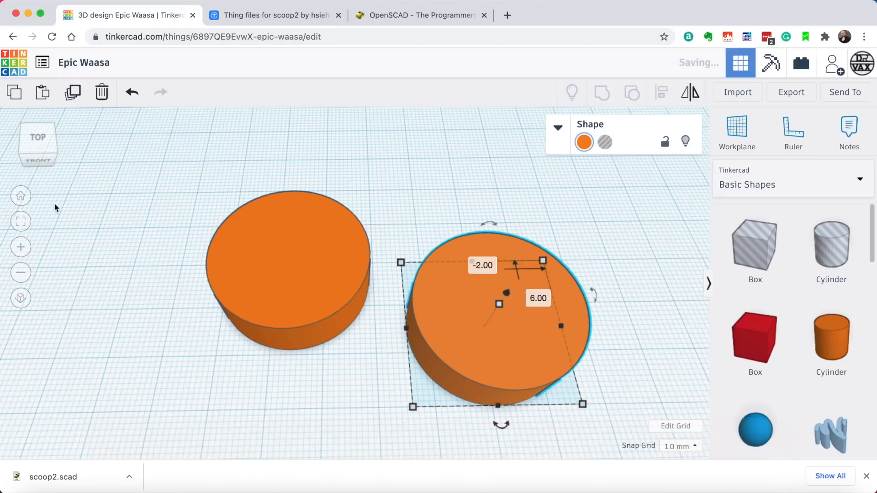
Step: View the design flat from directly above and set the duplicated cylinder's width and depth both to 24 mm
click(30, 136)
click(21, 300)
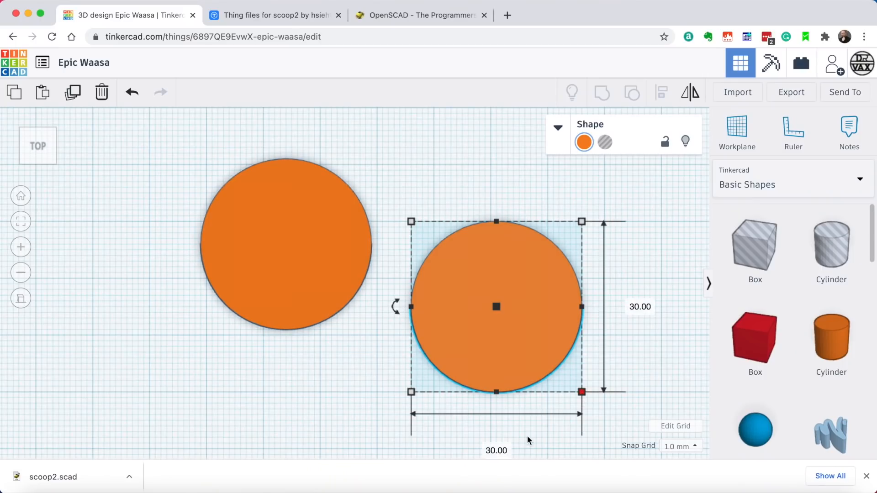
click(488, 455)
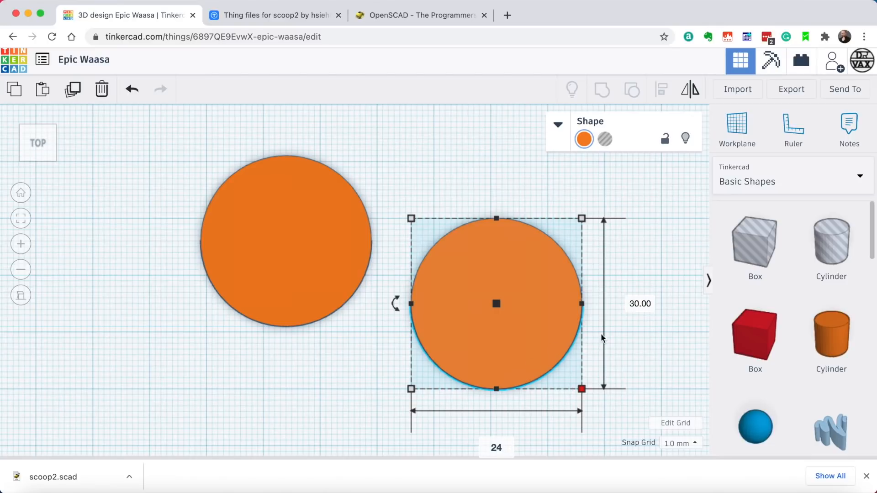
click(639, 304)
text(24)
key(Return)
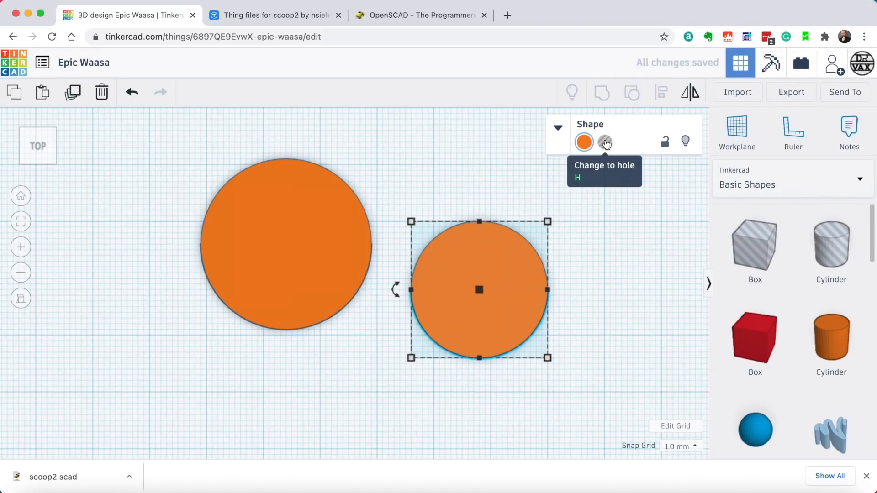
Step: Turn the 24 mm cylinder into a hole and place it over the middle of the 30 mm cylinder
click(606, 145)
drag(525, 268, 335, 227)
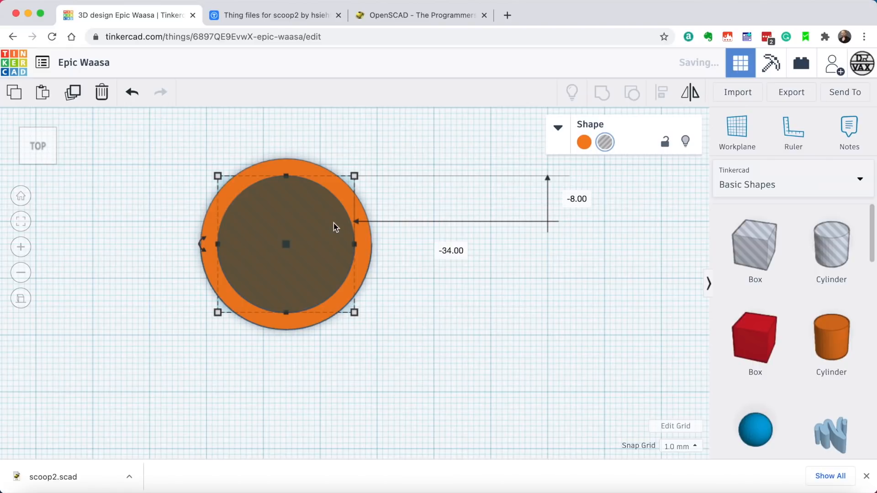
click(402, 284)
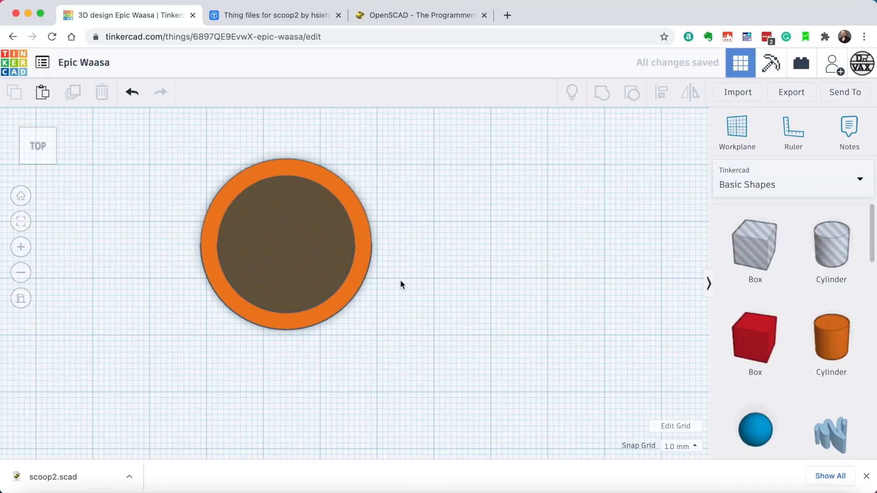
Step: Align the hole and the solid cylinder on their centres in both horizontal directions
drag(164, 140, 402, 366)
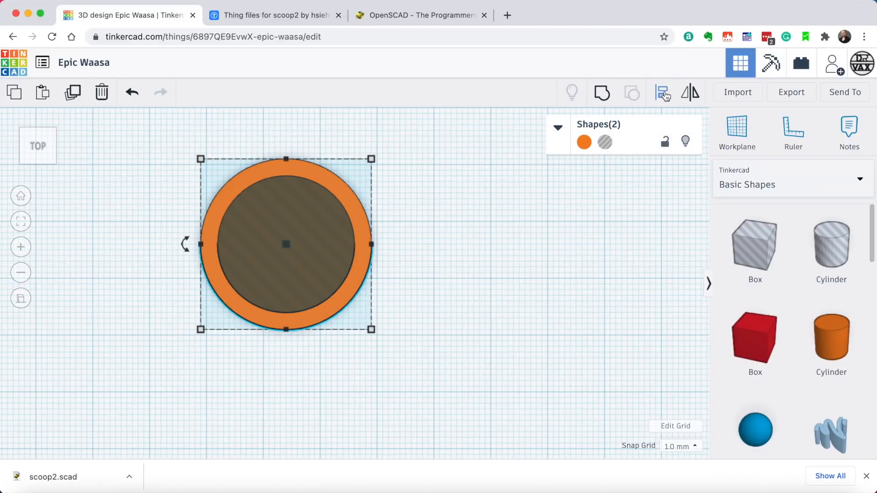
click(662, 92)
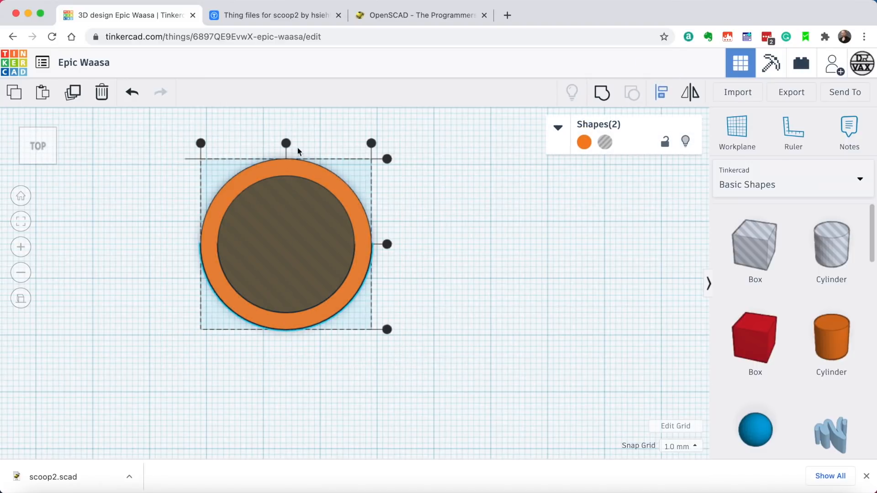
click(287, 142)
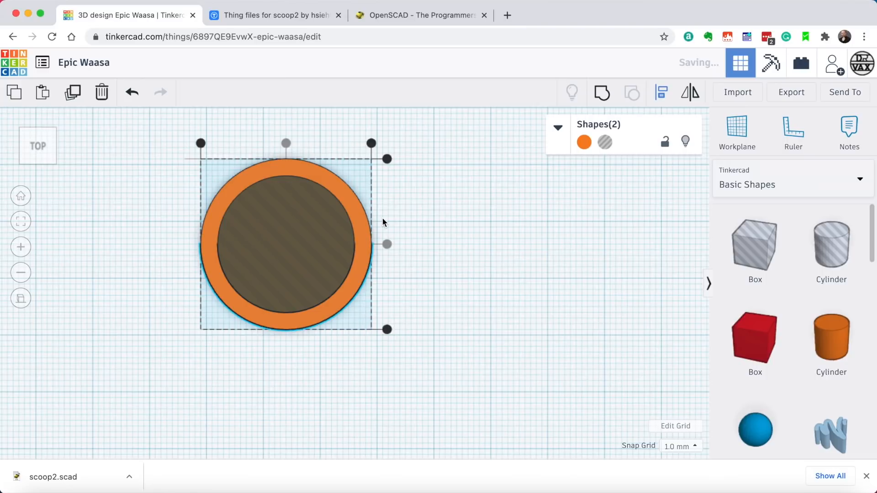
click(387, 244)
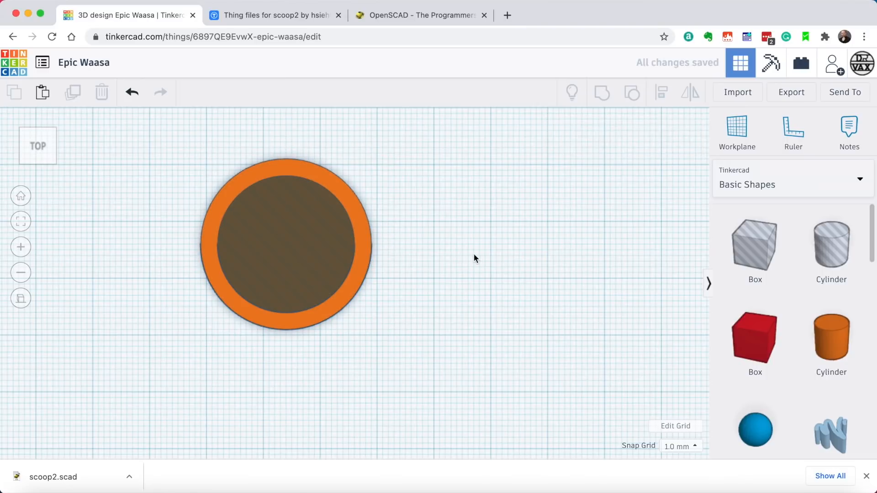
Step: Group the two concentric cylinders so the hole cuts the solid into a ring
drag(159, 155, 432, 358)
click(593, 88)
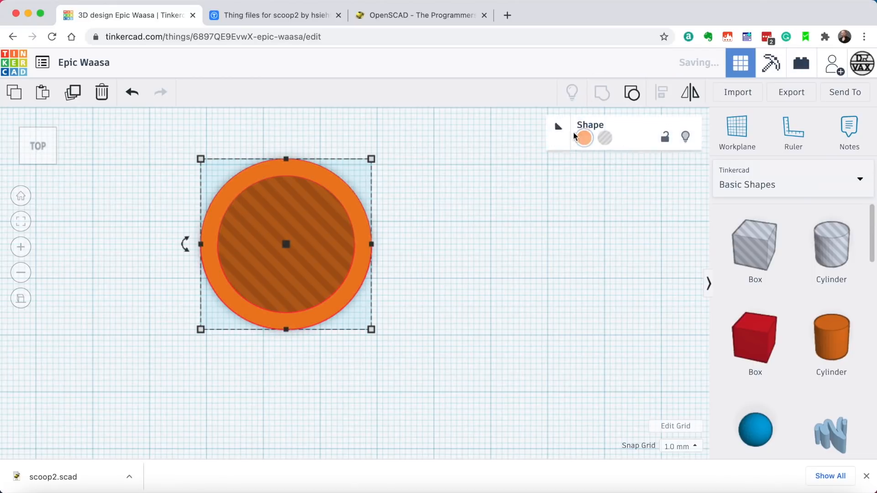
right_drag(511, 206, 485, 188)
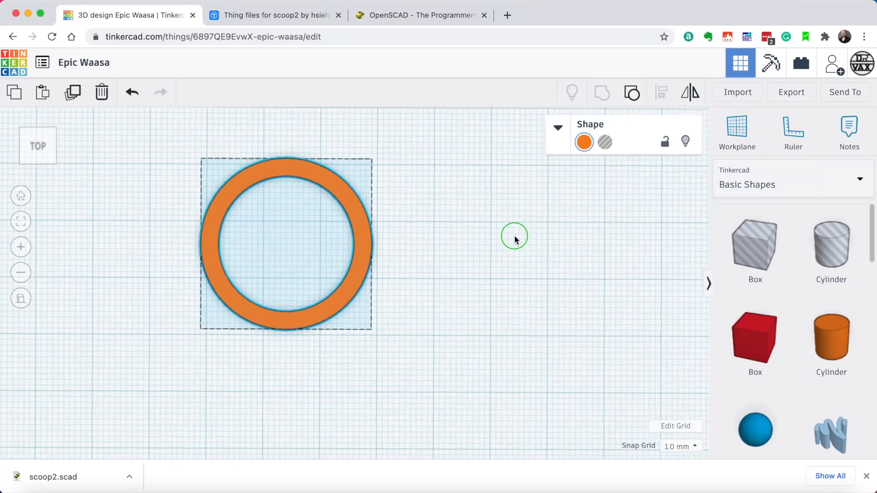
right_drag(515, 235, 510, 237)
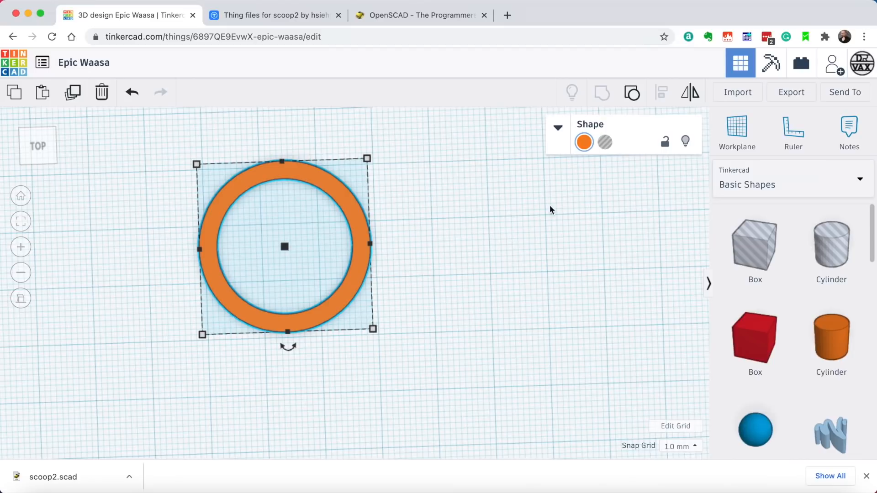
Step: Place an enlarged cylinder hole over the ring's lower-right part and group both to cut the ring into an open C-shaped arc
drag(832, 245, 357, 306)
drag(411, 234, 433, 211)
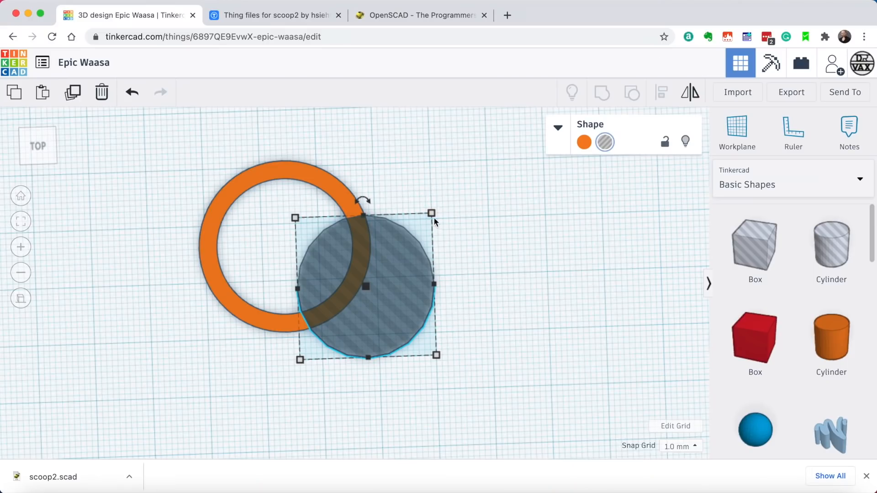
drag(434, 217, 494, 170)
drag(459, 225, 433, 258)
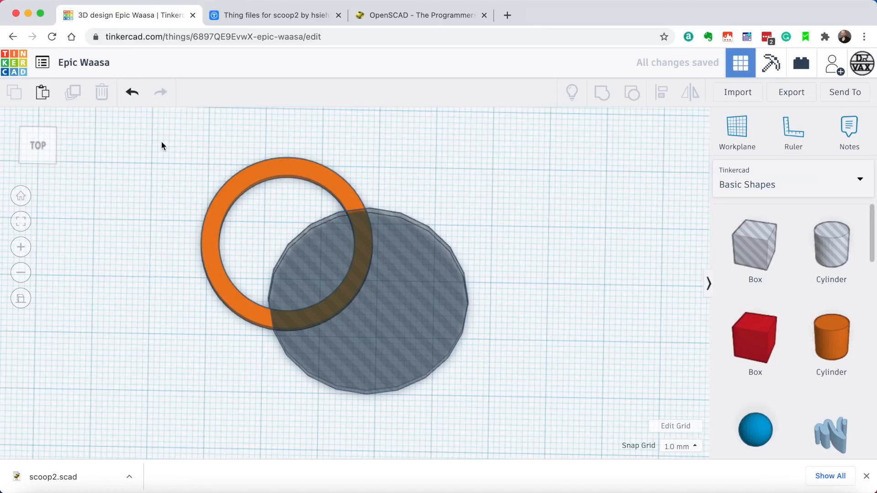
drag(163, 139, 534, 431)
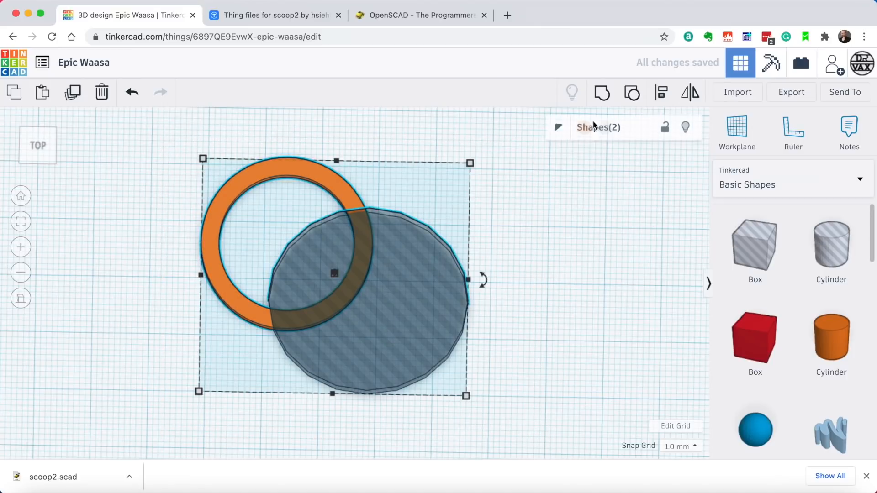
click(602, 94)
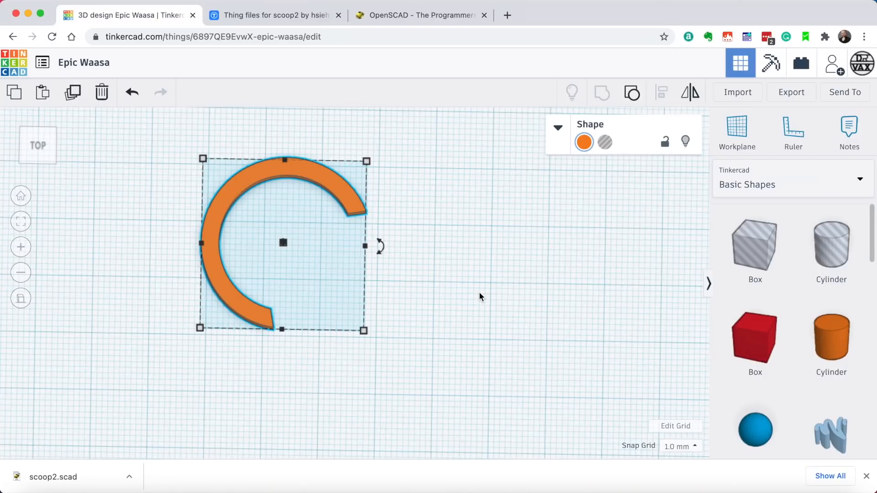
Step: Duplicate the C-shaped arc about 30 mm to the right and 10 mm forward, and mirror the copy left to right
alt+drag(318, 182, 497, 240)
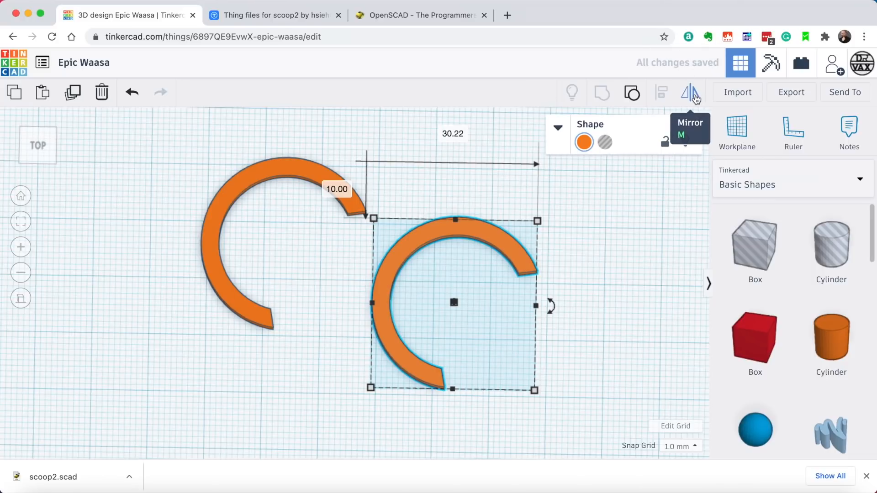
click(695, 98)
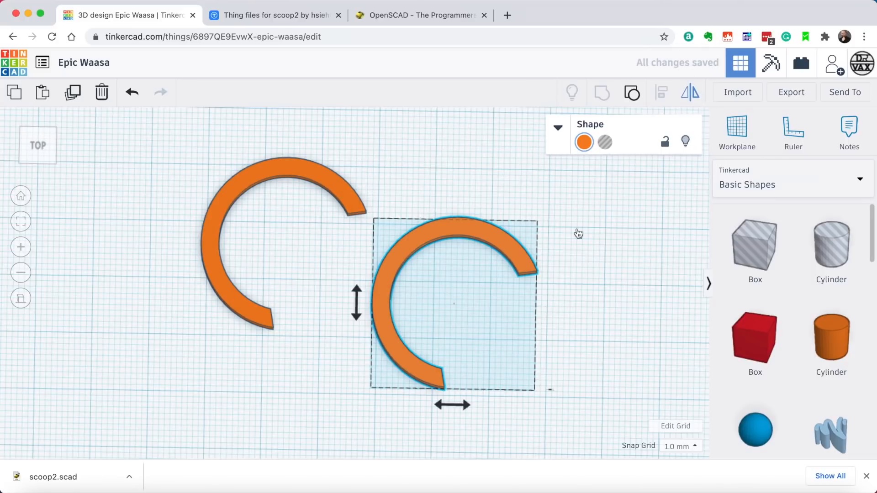
click(462, 405)
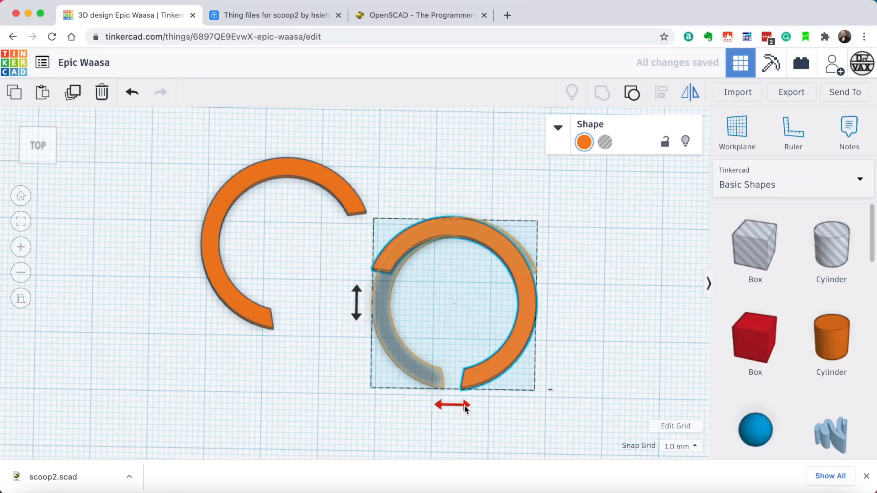
Step: Move the mirrored arc so its upper end meets the original arc's lower end, forming an S
drag(519, 284, 345, 406)
mouse_move(433, 360)
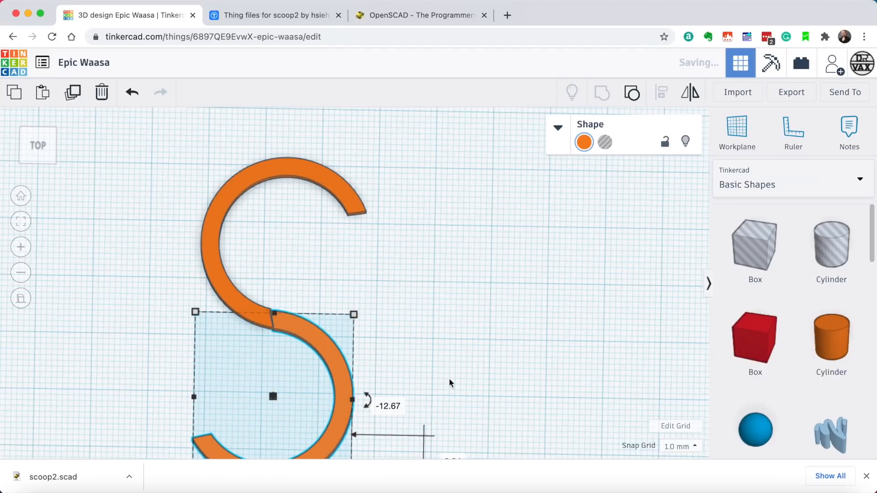
Step: Set the snap grid to 0.1 mm and nudge the lower arc slightly so its end lines up with the upper arc
scroll(449, 378, down, 5)
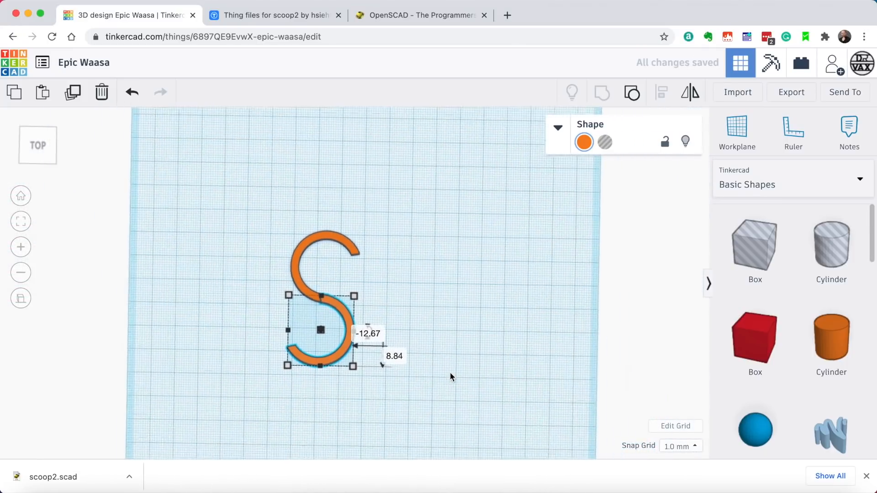
mouse_move(450, 375)
right_down()
mouse_move(465, 352)
mouse_move(450, 375)
right_up()
scroll(451, 374, up, 10)
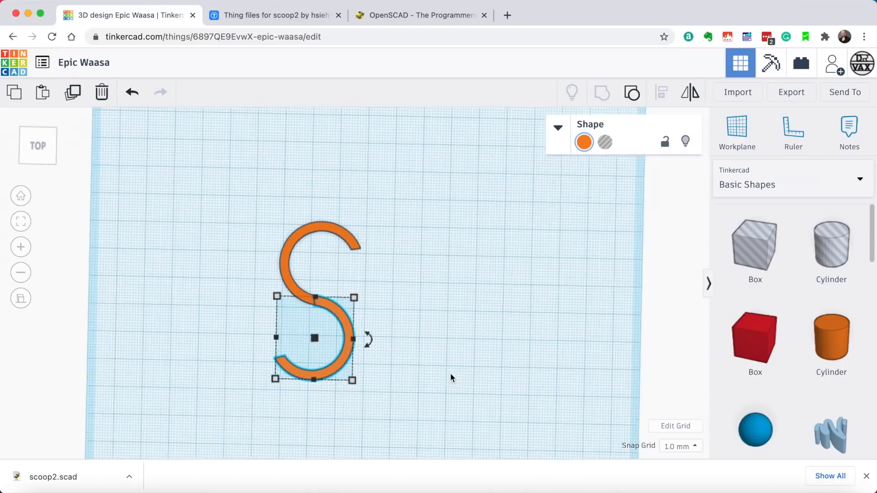
scroll(451, 372, down, 5)
scroll(450, 371, down, 5)
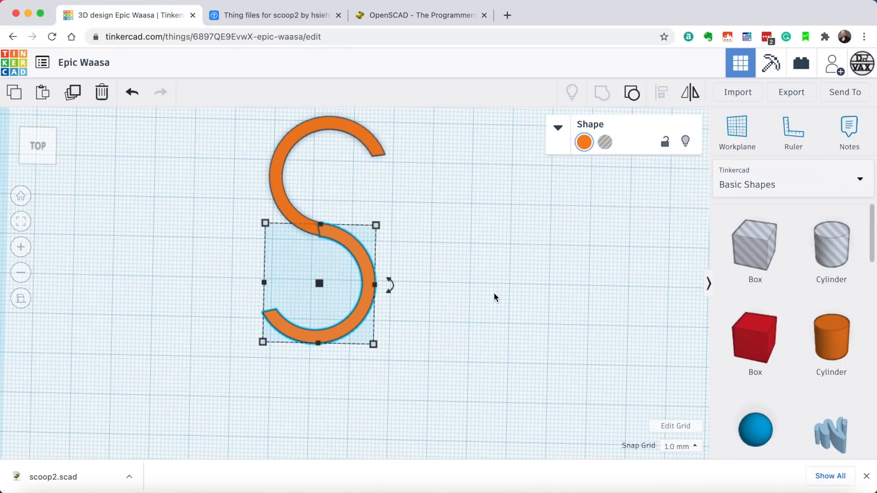
scroll(493, 292, up, 2)
scroll(485, 262, up, 2)
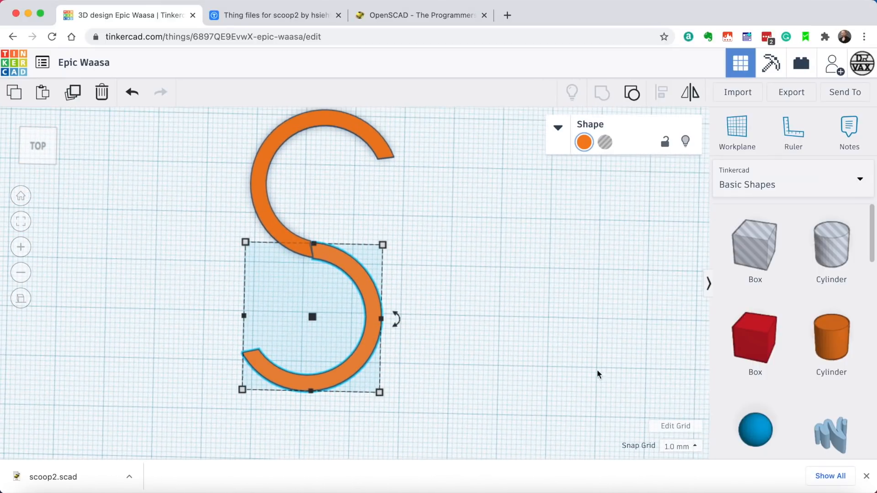
click(664, 448)
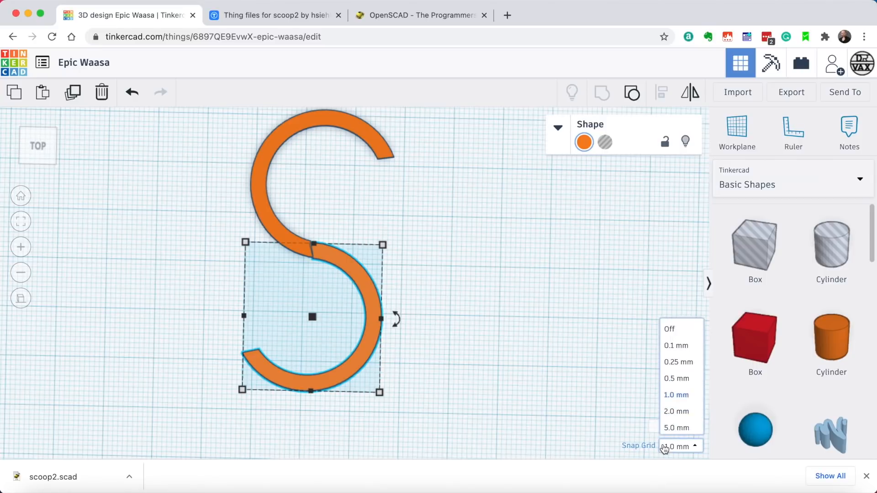
click(681, 339)
mouse_move(380, 313)
mouse_down()
mouse_move(372, 314)
mouse_move(377, 307)
mouse_up()
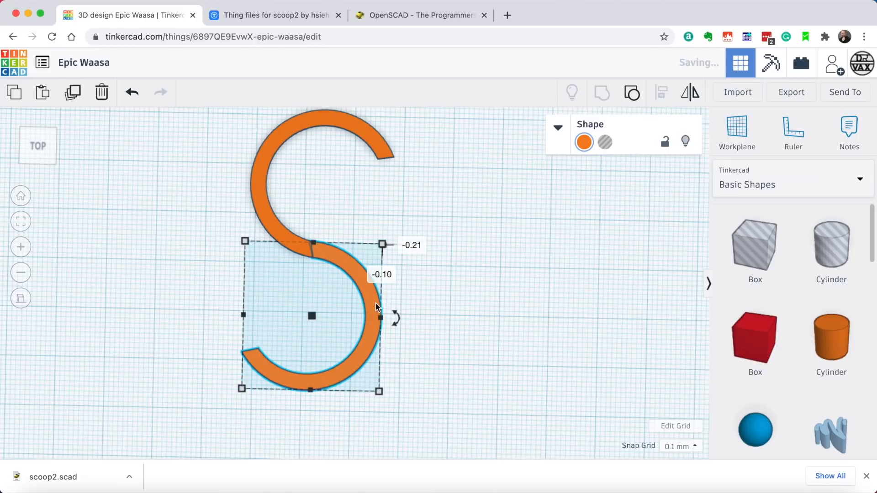
click(465, 307)
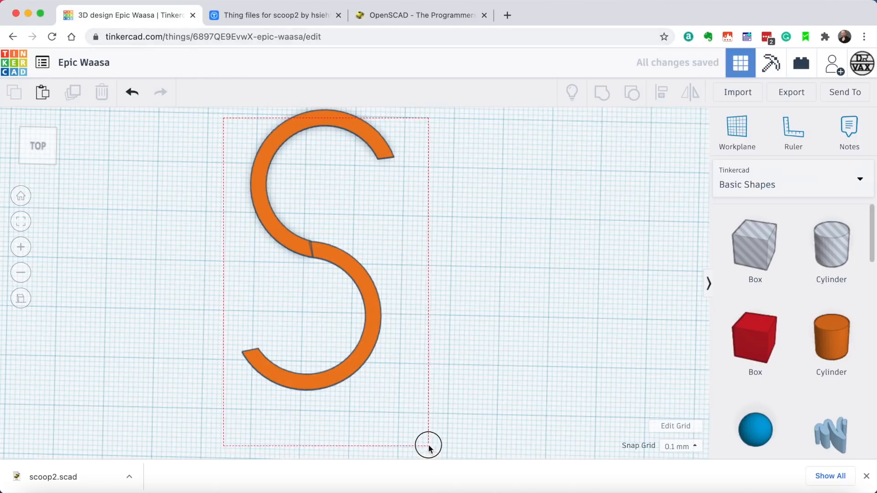
Step: Group the two arcs into a single S-shaped hook
drag(429, 445, 429, 444)
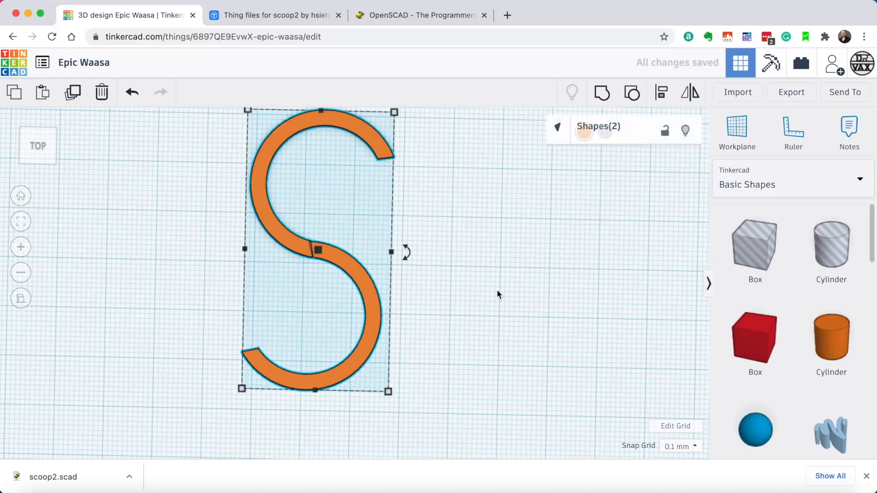
click(602, 92)
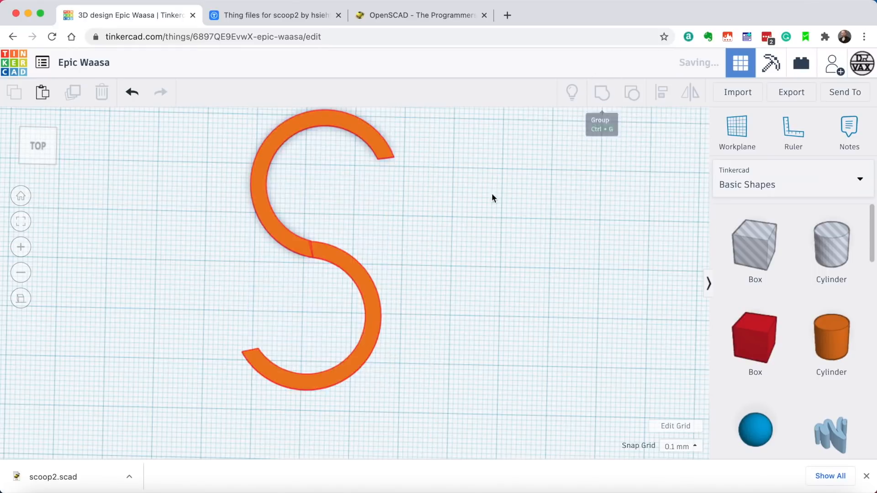
click(466, 236)
right_drag(467, 237, 470, 260)
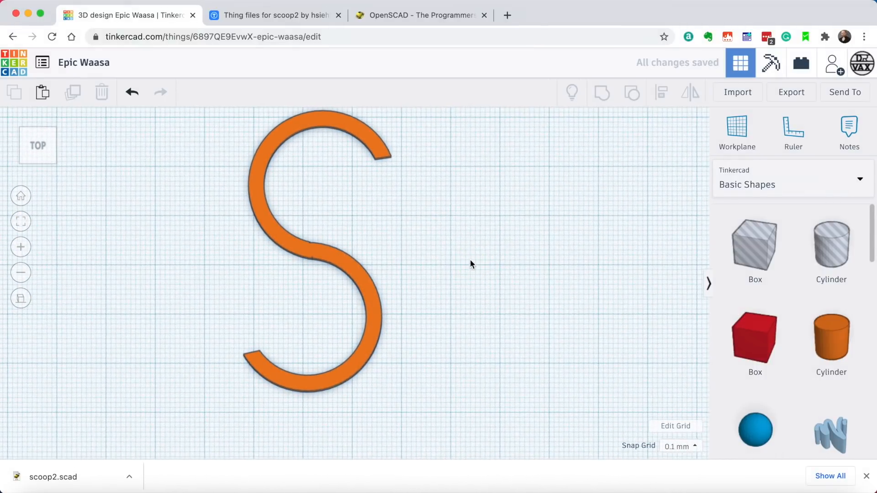